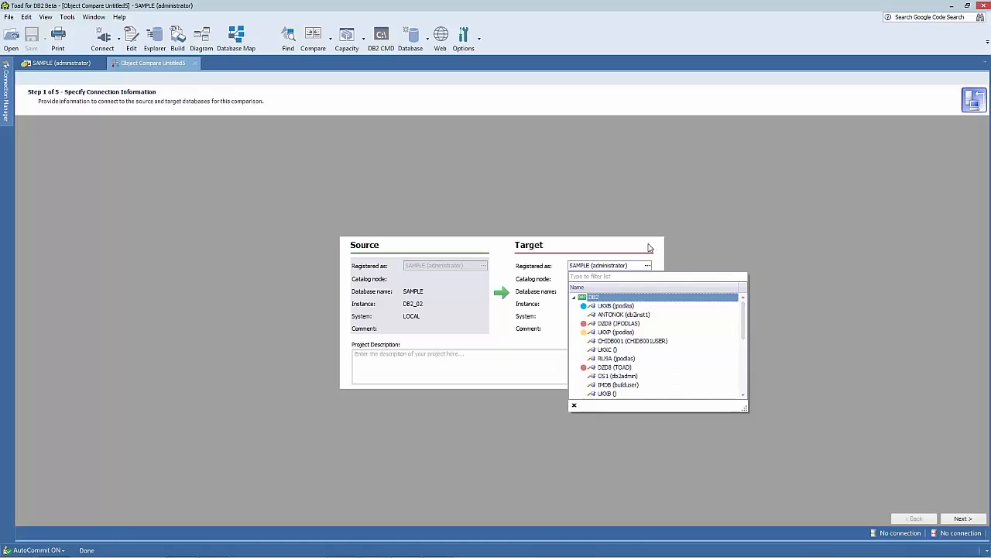
Keep SAMPLE as the target database, accept the selected source objects and proceed to the transformation rules.
left_click(651, 246)
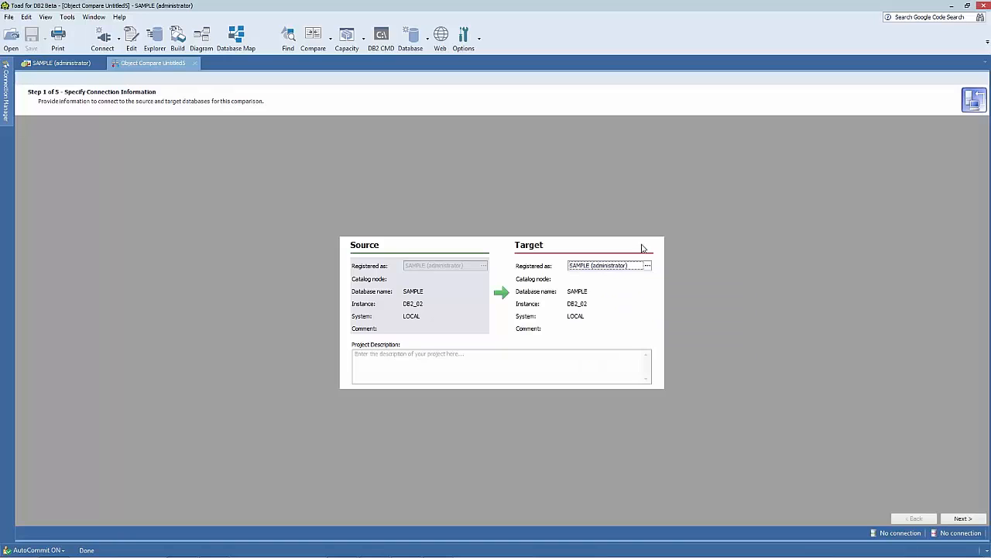
left_click(961, 518)
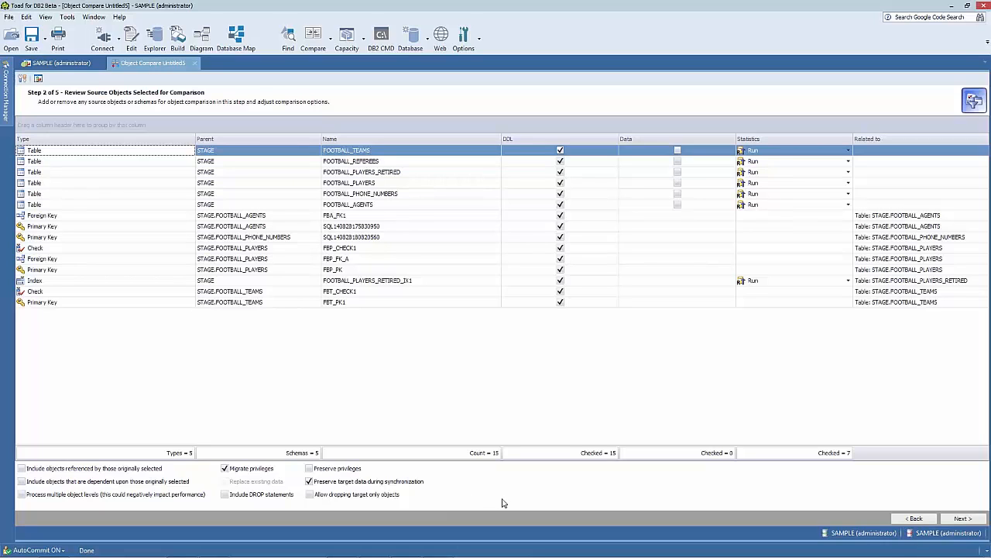
left_click(963, 519)
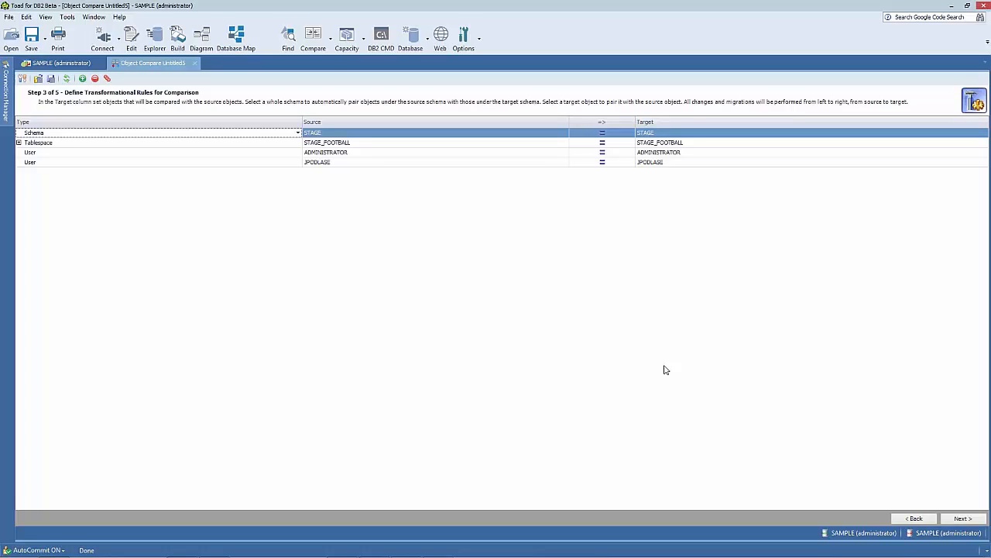
Map the STAGE schema to REGRESS and the STAGE_FOOTBALL tablespace to POOTSA1 in the transformation rules.
left_click(756, 135)
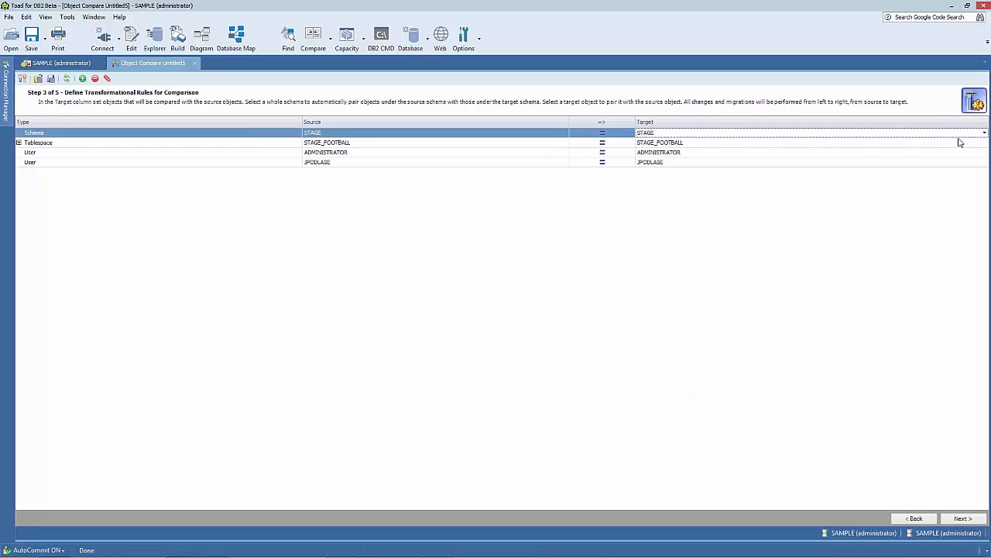
left_click(983, 133)
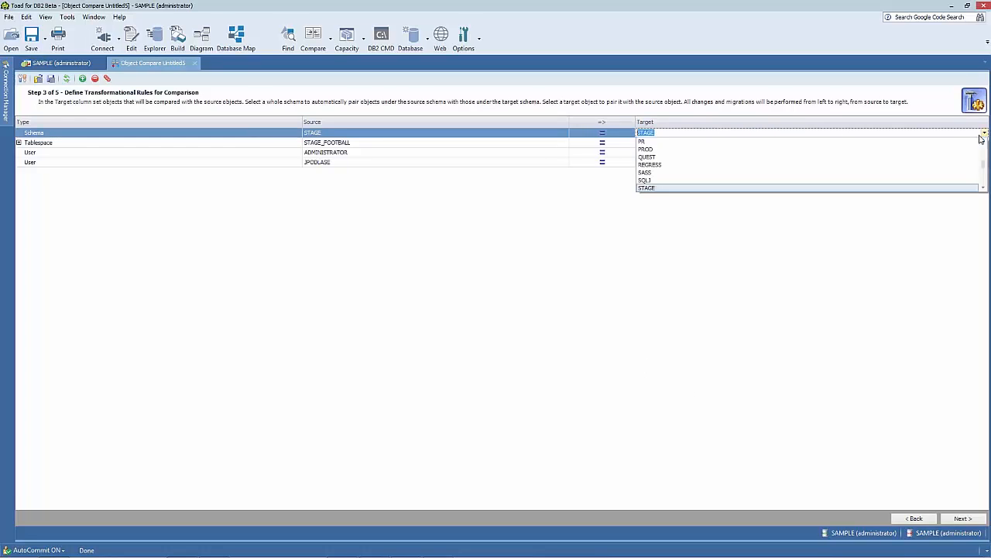
left_click(692, 168)
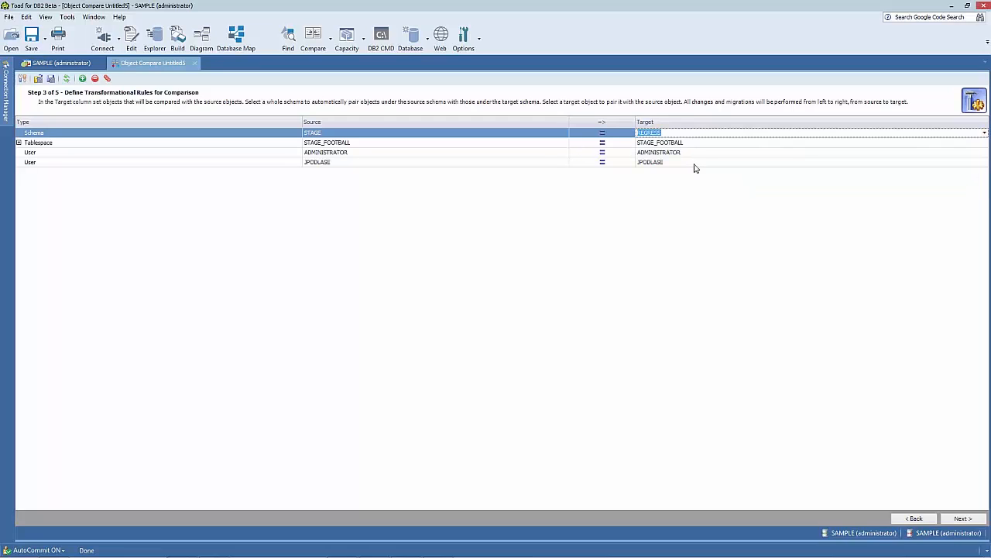
left_click(708, 144)
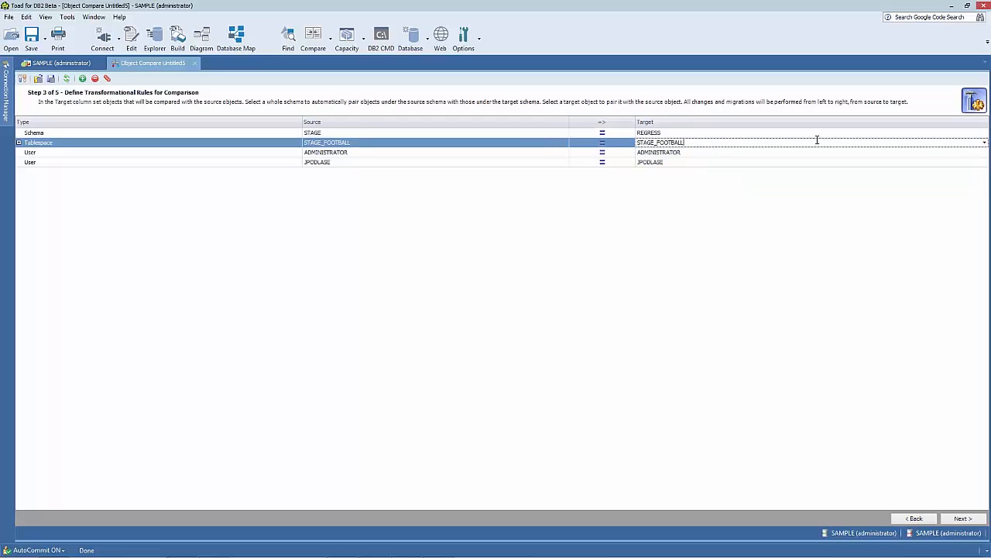
left_click(984, 143)
left_click(671, 167)
left_click(50, 79)
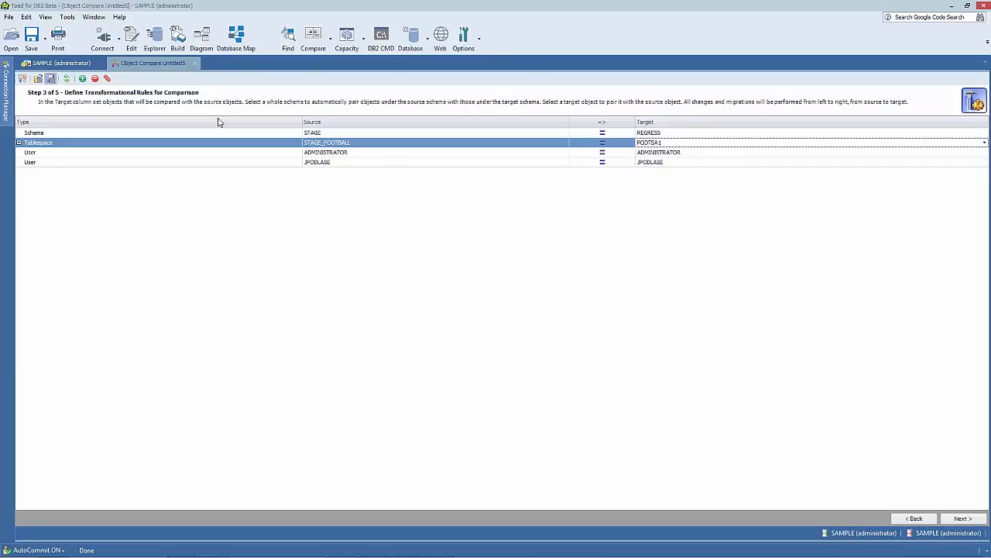
left_click(513, 16)
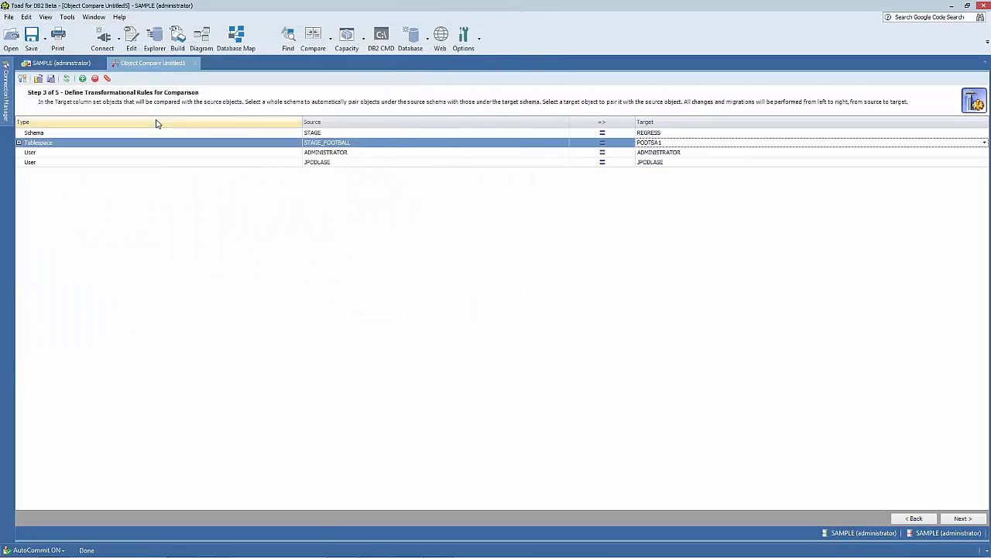
Load the saved mapping file LUW_MAPPING_STAGE_TO_PROD.mbin as the transformation rules.
left_click(35, 81)
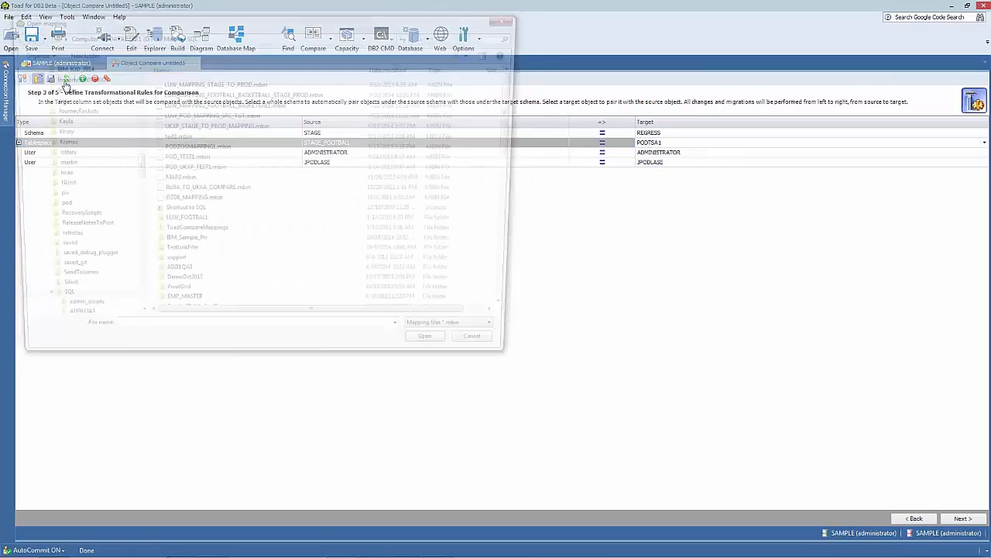
left_click(199, 84)
double_click(199, 84)
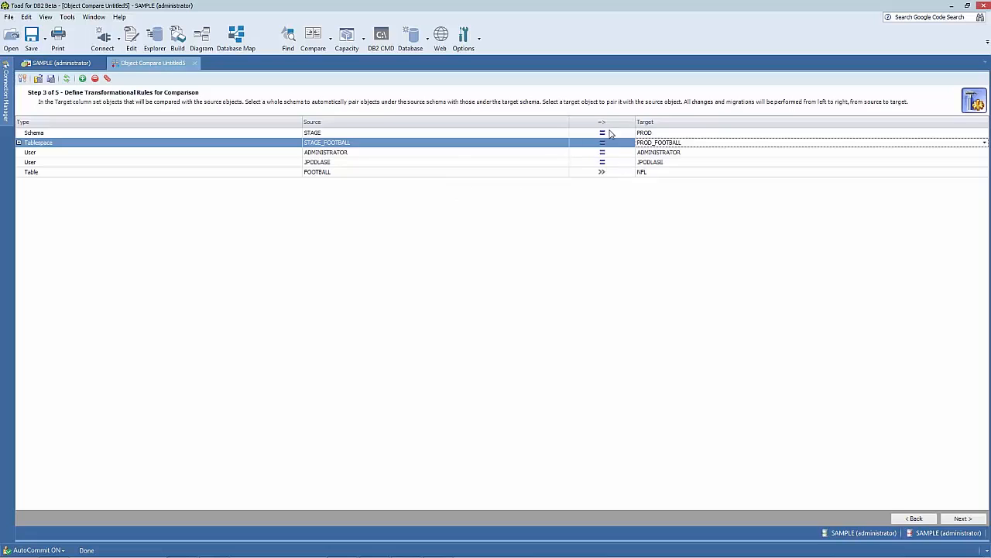
Use the Regular mapping type for the FOOTBALL to NFL table rule and run the comparison.
left_click(622, 175)
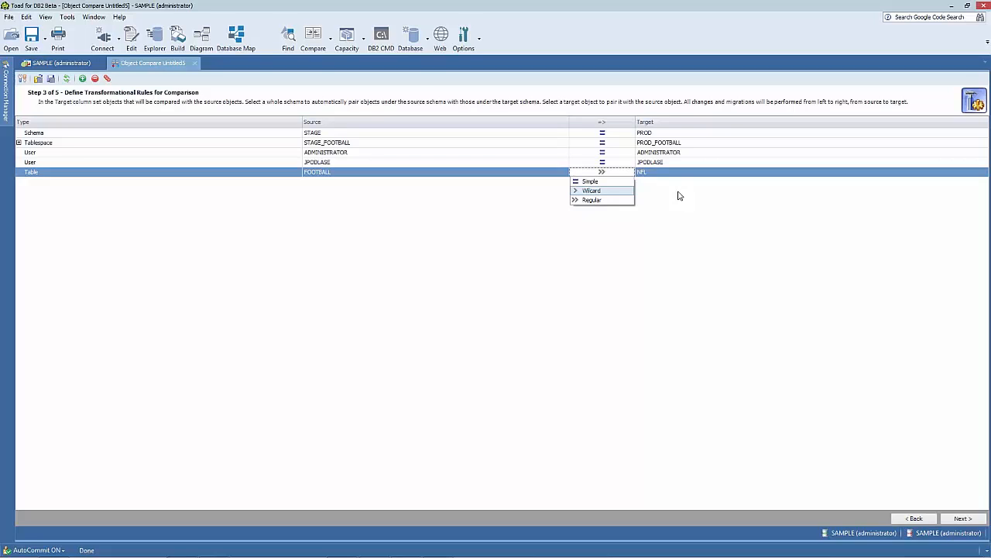
left_click(620, 203)
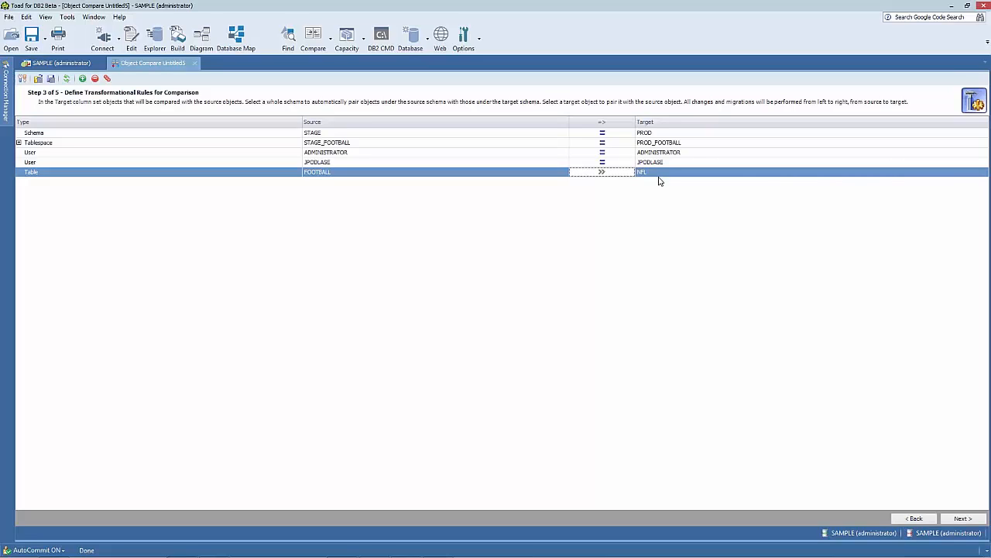
left_click(963, 518)
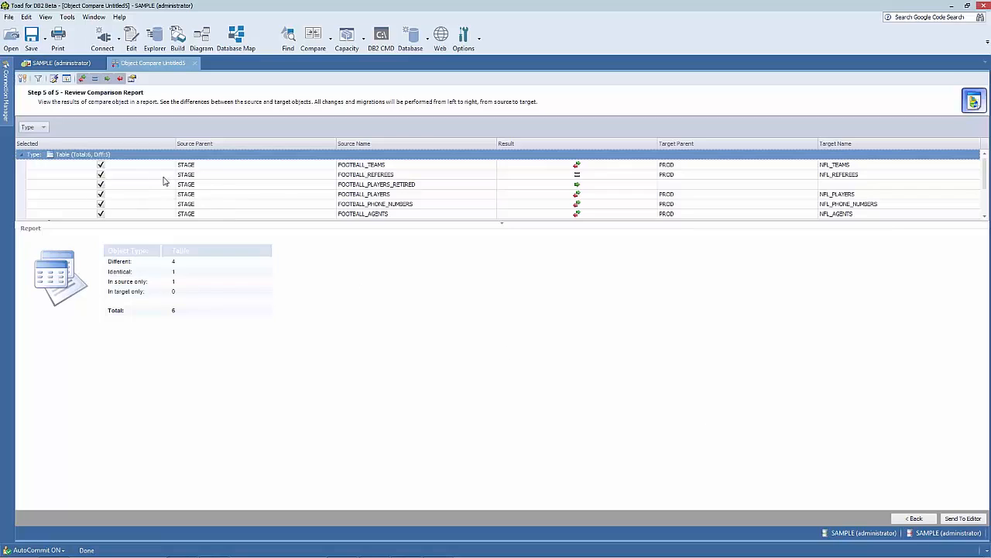
Enlarge the comparison results list and expand its Primary Key group.
left_click(272, 222)
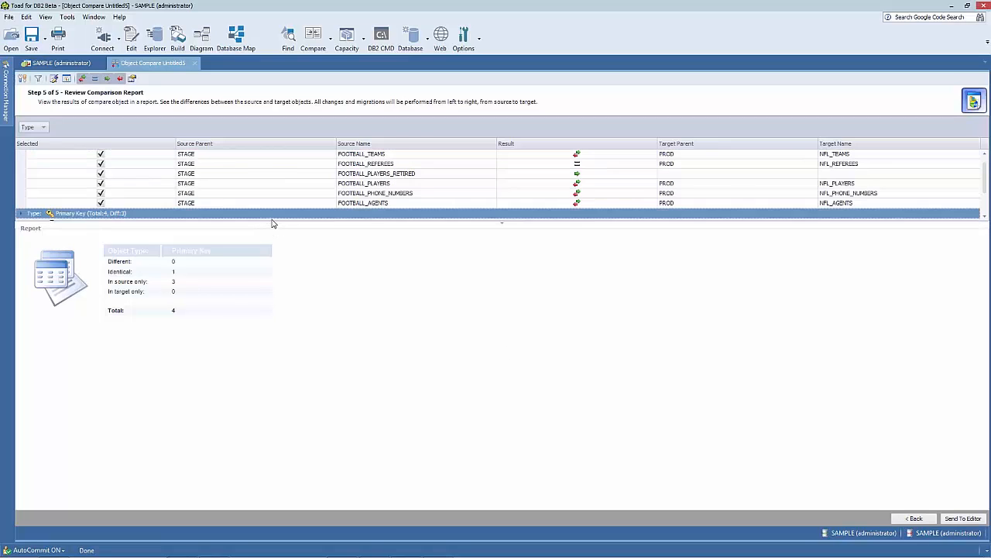
left_click_drag(272, 222, 272, 256)
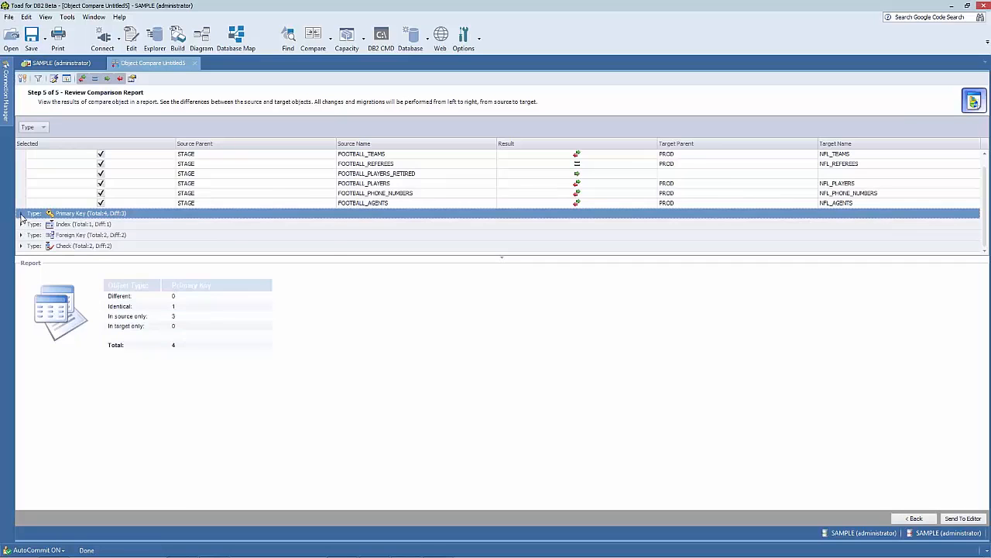
left_click(21, 214)
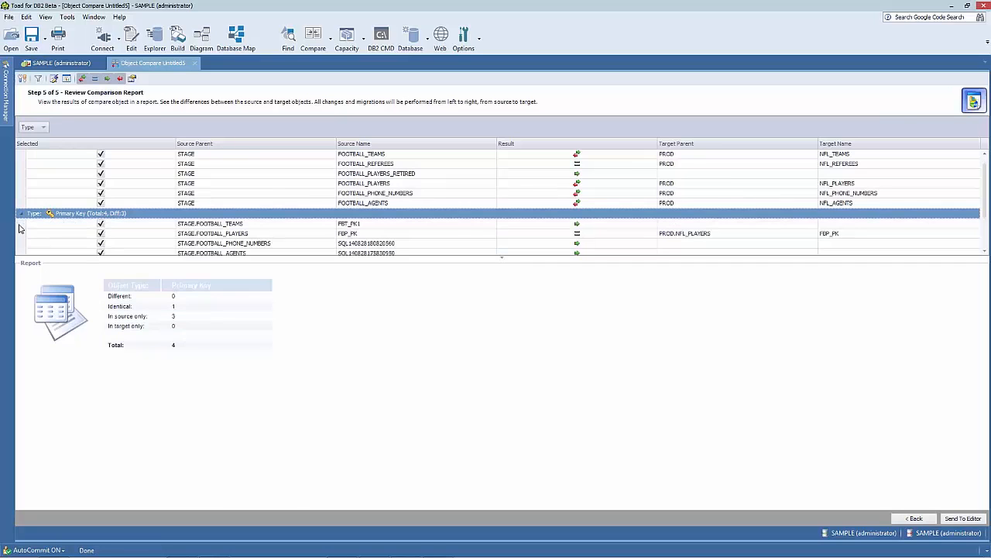
Examine the DDL comparisons of the FOOTBALL_TEAMS, FOOTBALL_REFEREES and FOOTBALL_PLAYERS_RETIRED tables.
left_click(416, 155)
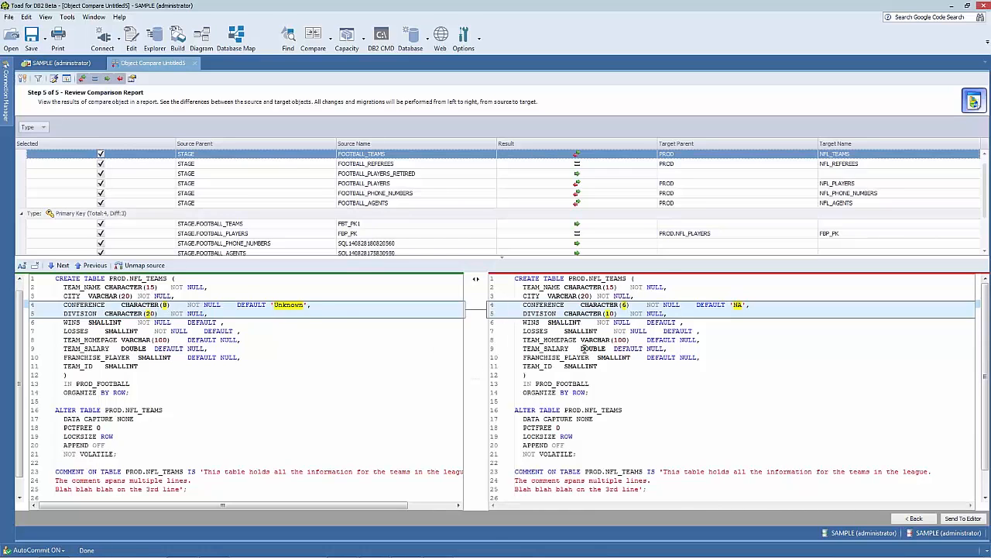
left_click(581, 165)
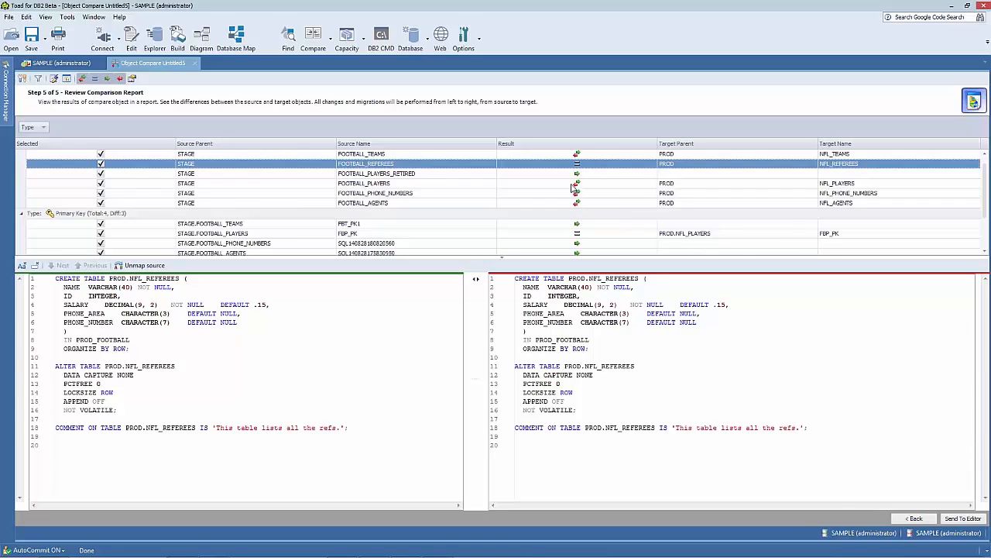
left_click(574, 175)
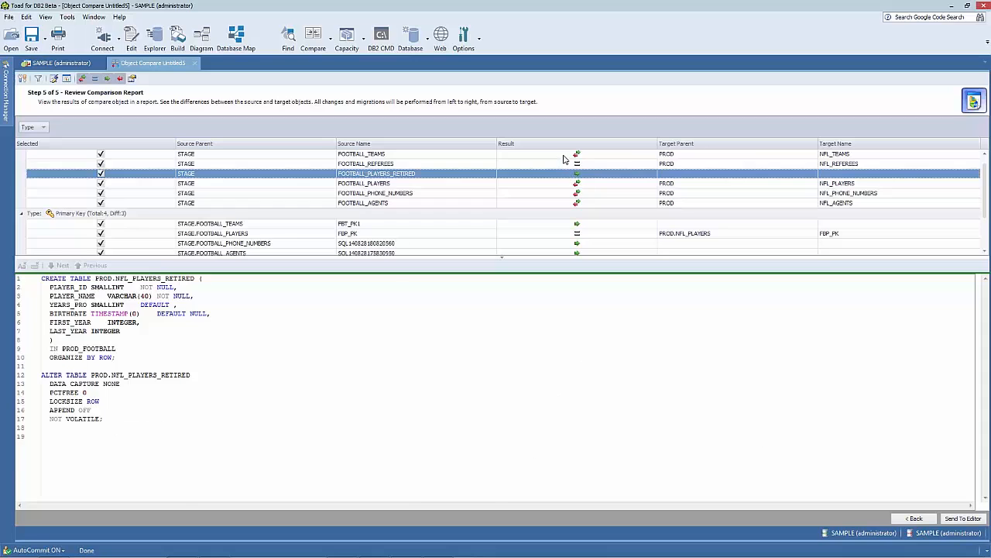
View the FOOTBALL_TEAMS source DDL without the transformation rules applied, and switch back to the mapped source.
left_click(564, 158)
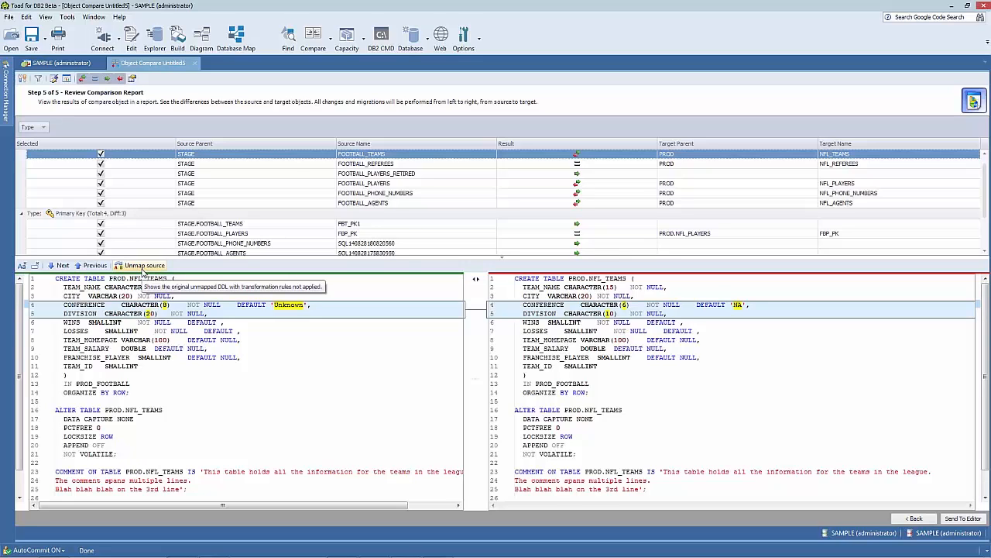
left_click(142, 267)
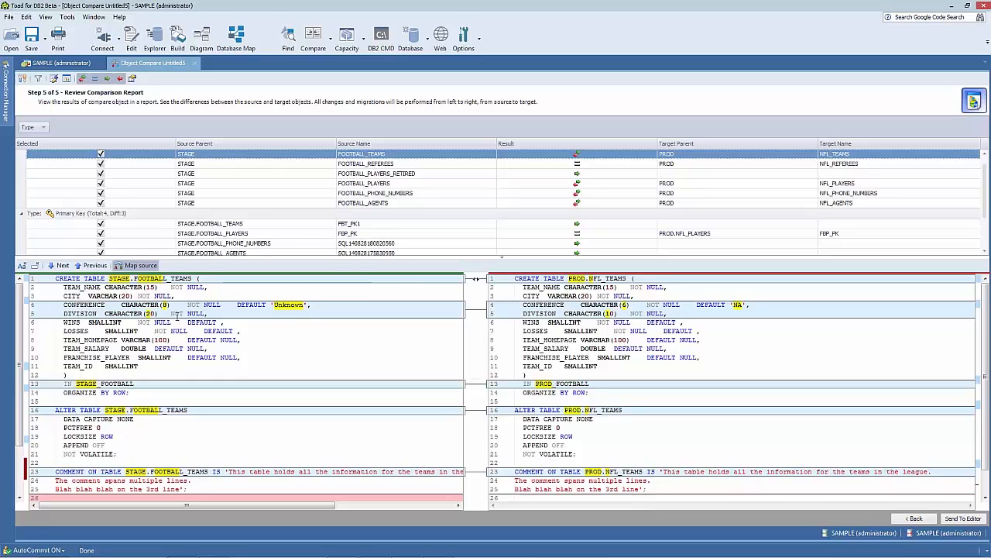
left_click(136, 266)
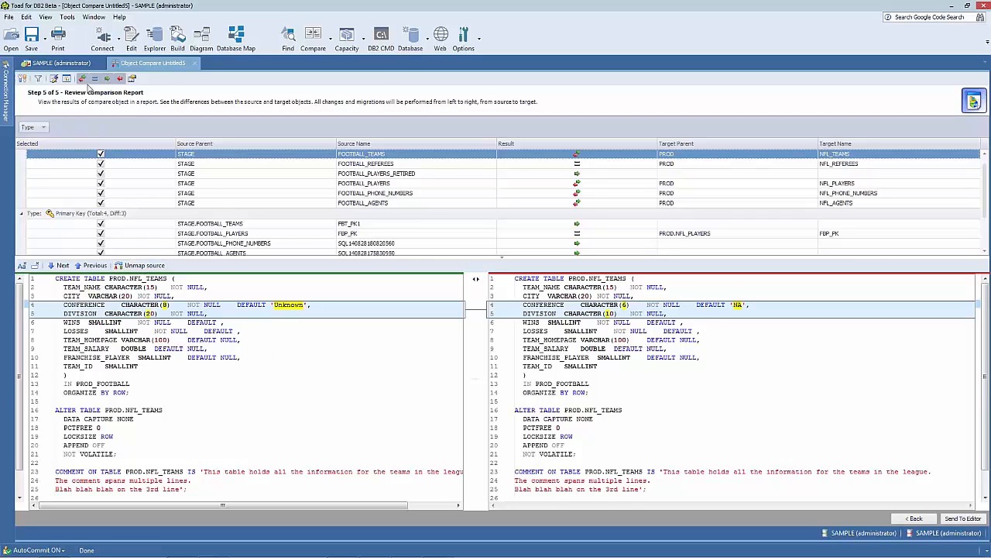
Filter the comparison results to show only objects that differ between source and target.
left_click(82, 79)
left_click(94, 78)
left_click(107, 79)
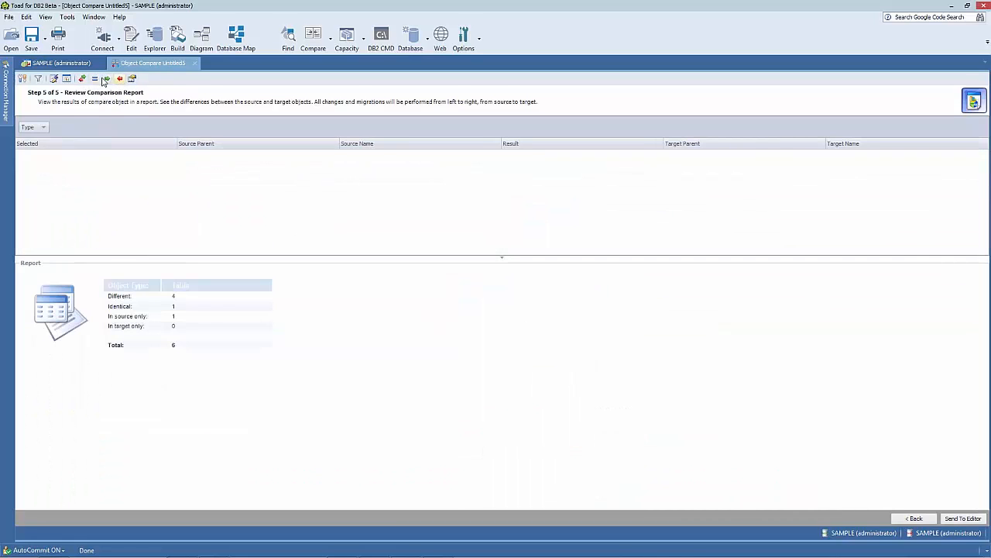
left_click(82, 79)
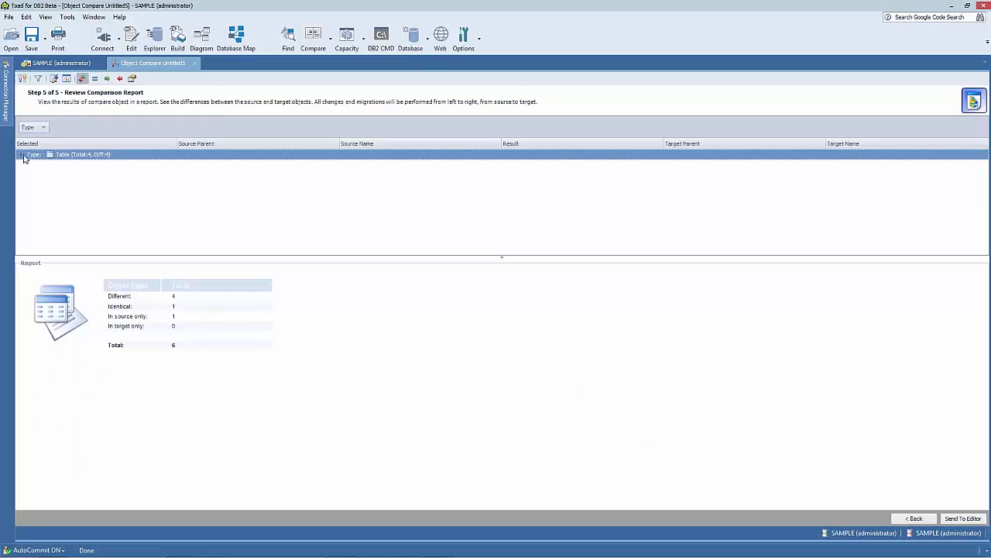
View only the identical objects with the Table and Primary Key groups expanded, and restore the different and source-only objects to the list.
left_click(90, 80)
left_click(82, 80)
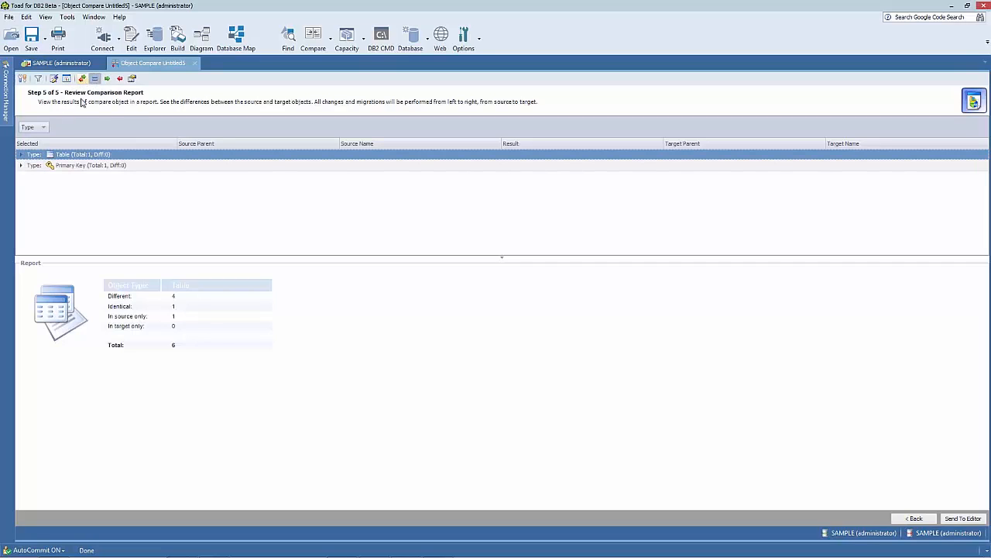
left_click(21, 165)
left_click(22, 155)
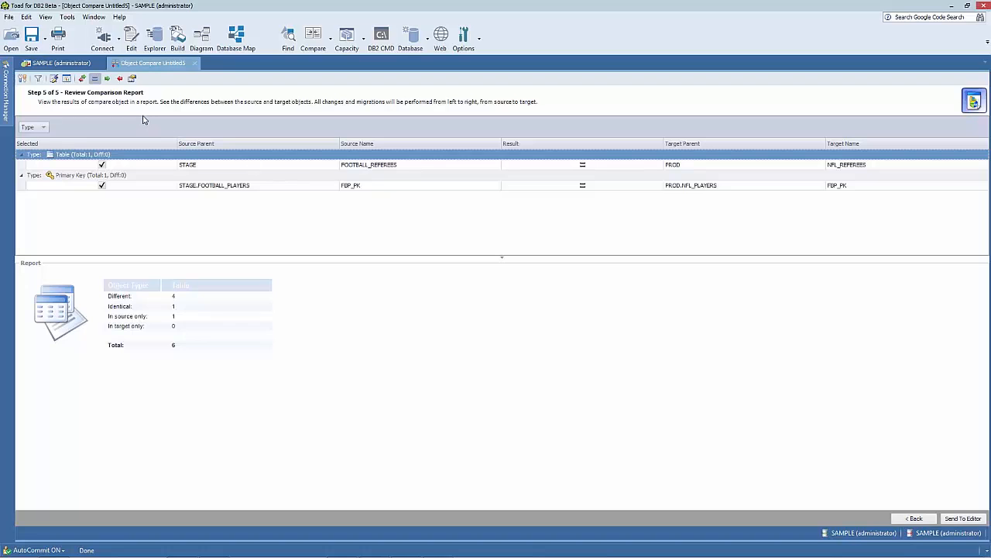
left_click(82, 80)
left_click(107, 79)
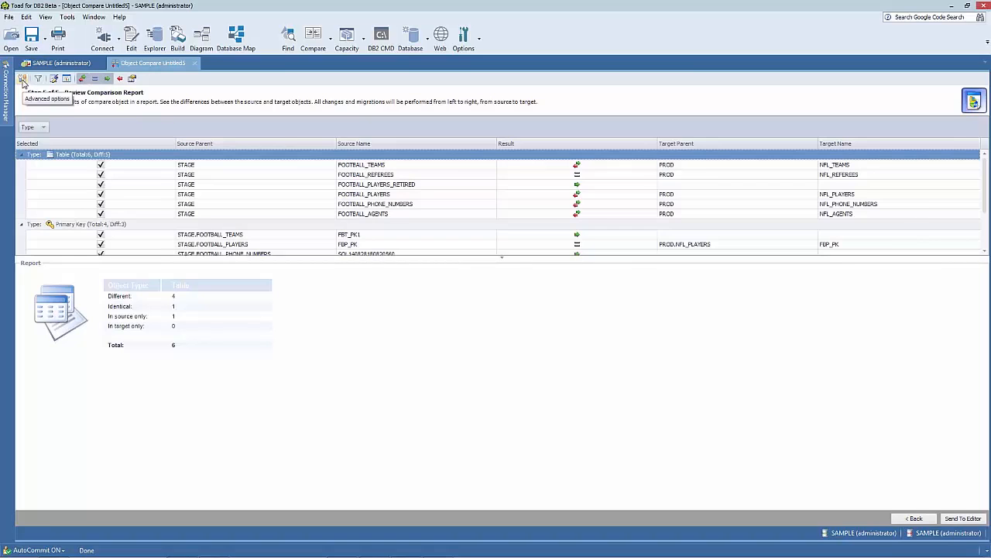
Examine the Common, LUW and Comparison Execution settings in the advanced comparison options without changing them.
left_click(23, 79)
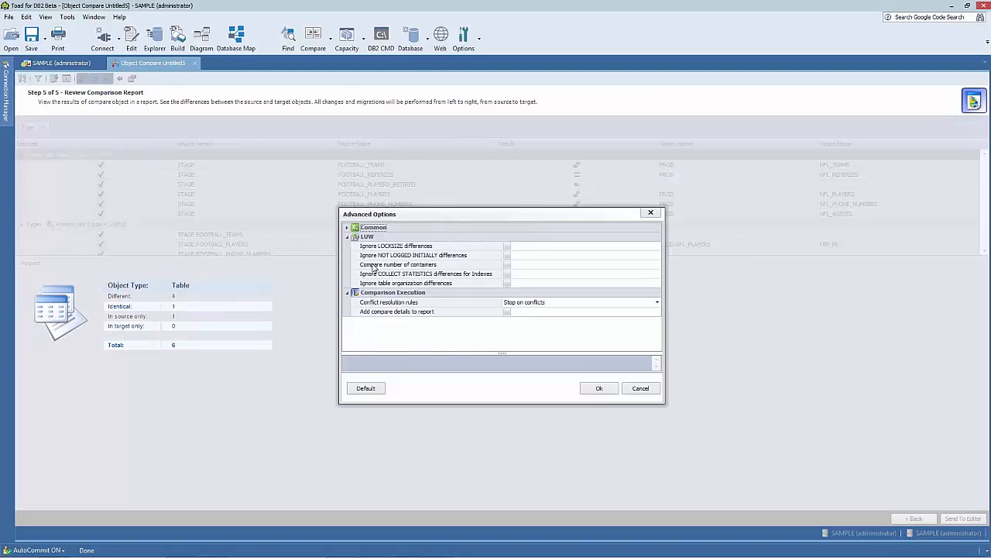
left_click(348, 228)
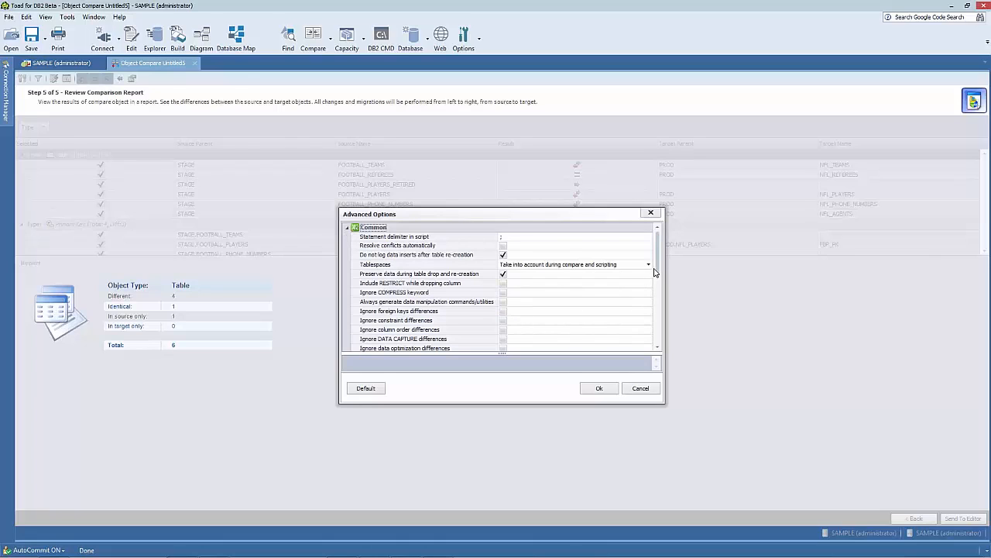
left_click_drag(655, 271, 655, 294)
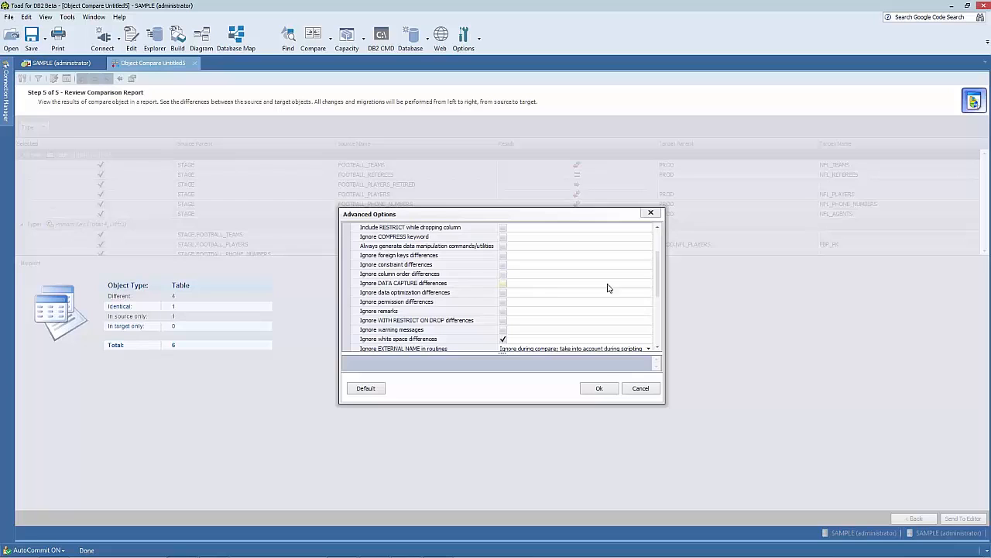
left_click_drag(660, 287, 660, 331)
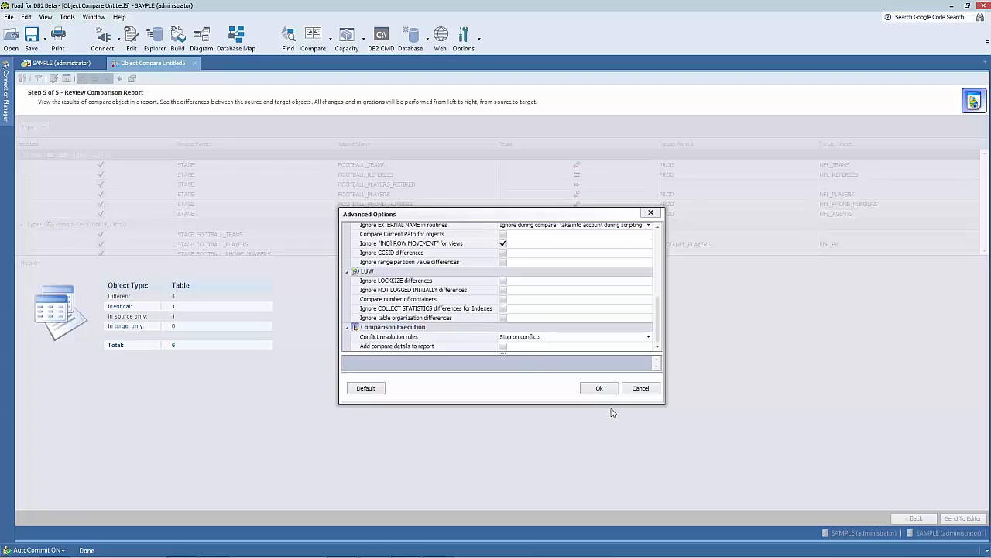
left_click(637, 388)
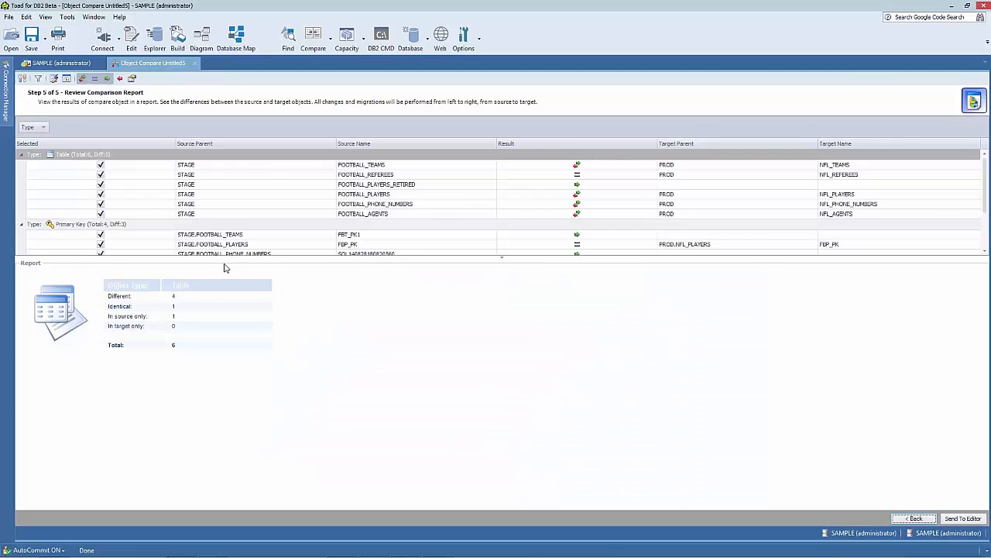
Display the DDL comparison of the FOOTBALL_TEAMS table and turn on expandable difference details for the result rows.
left_click(254, 169)
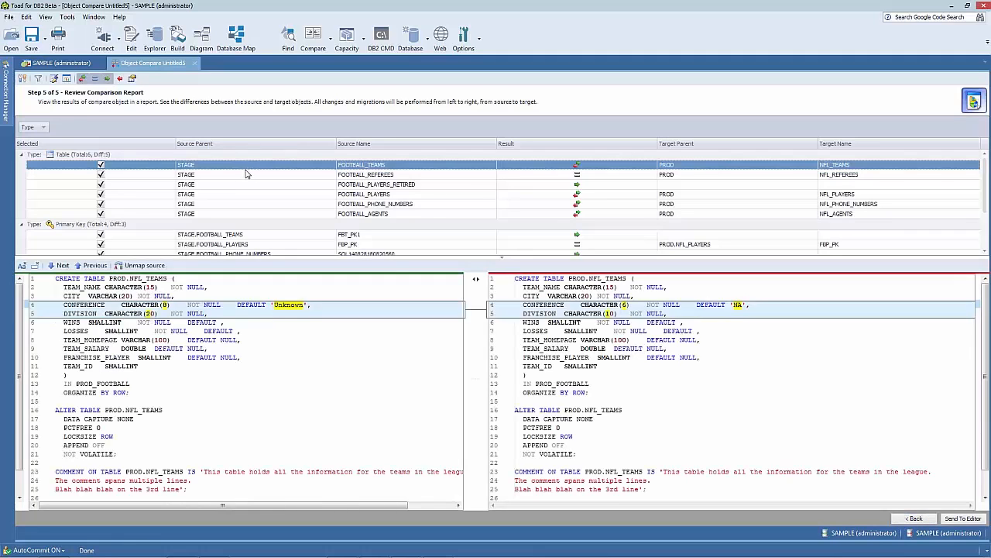
left_click(133, 81)
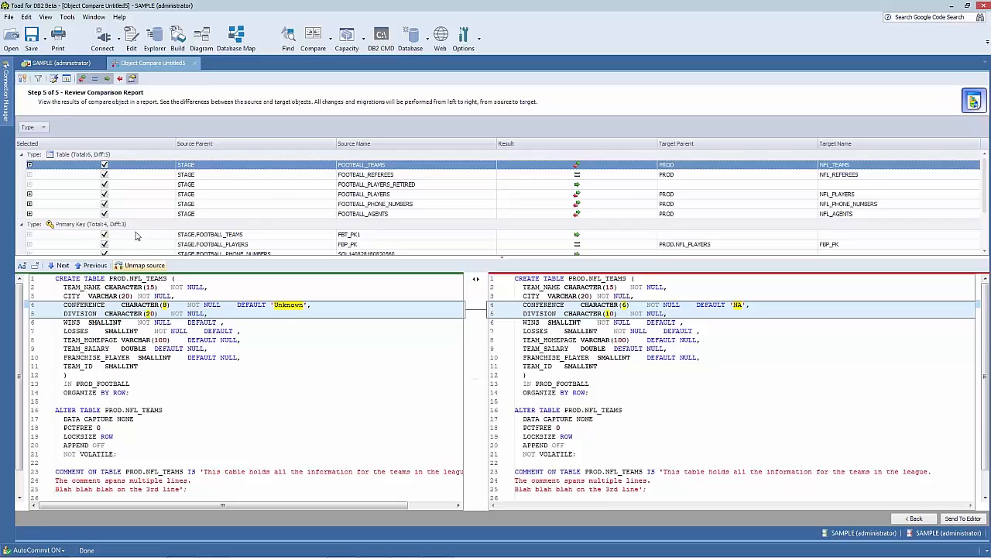
Examine the CONFERENCE default value and DIVISION precision differences under the FOOTBALL_TEAMS table, and collapse its Columns details.
left_click(29, 165)
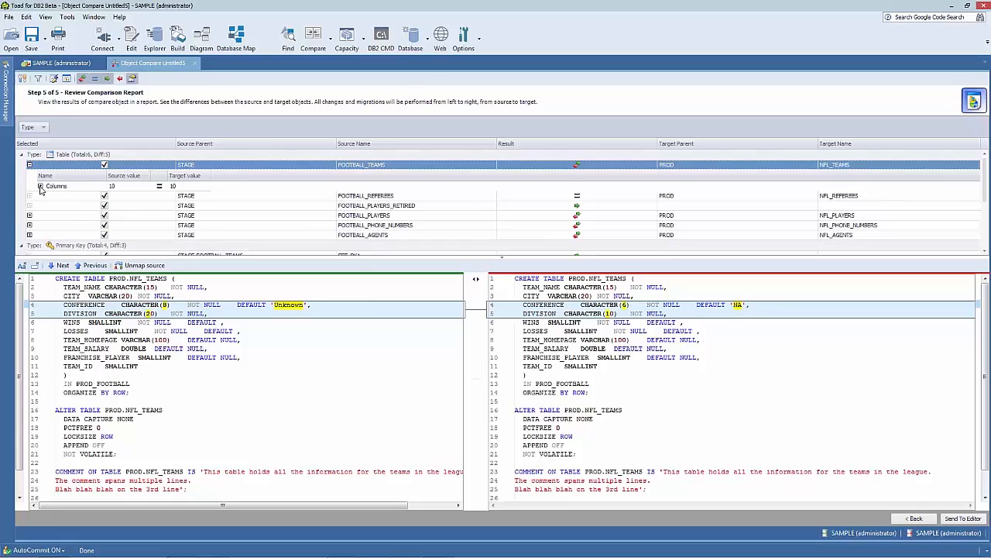
left_click(40, 187)
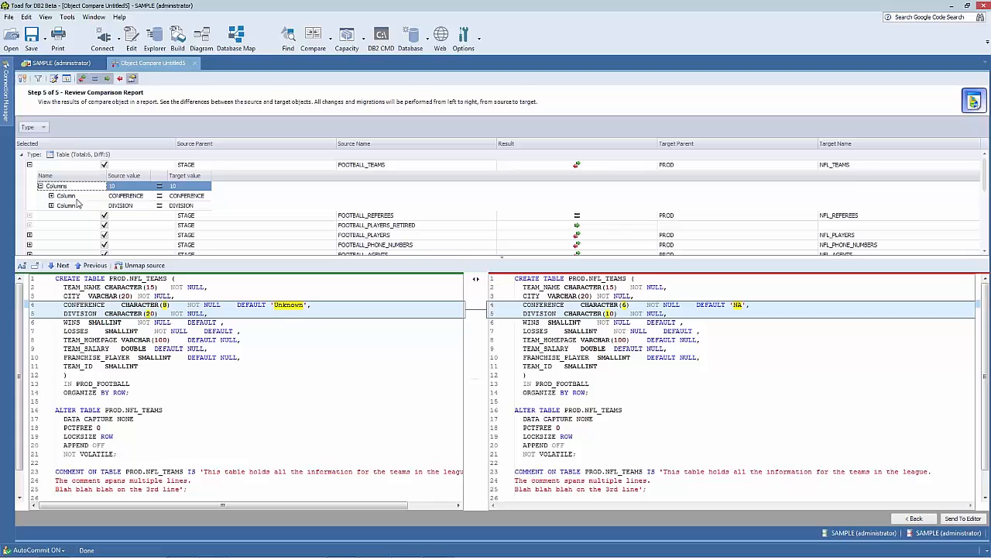
left_click(51, 196)
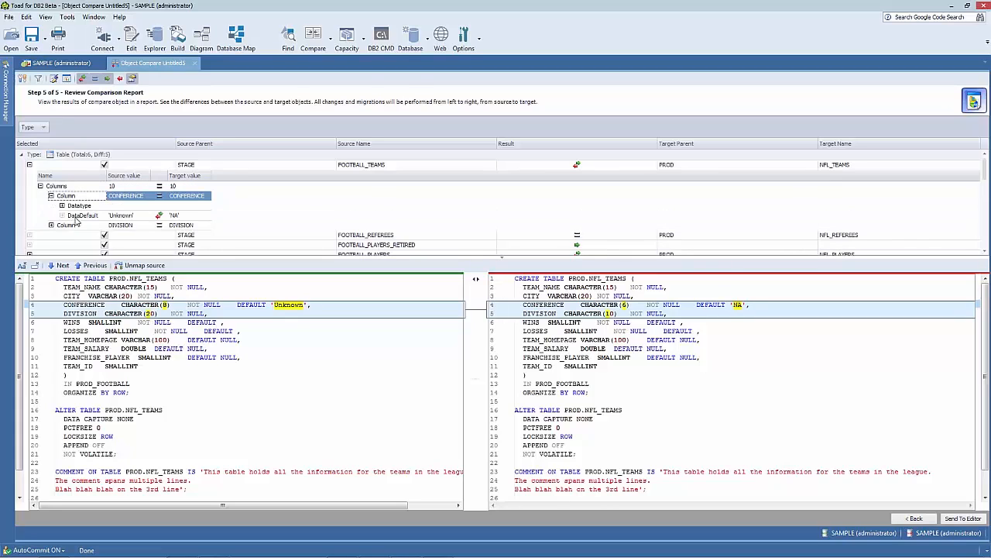
left_click(149, 218)
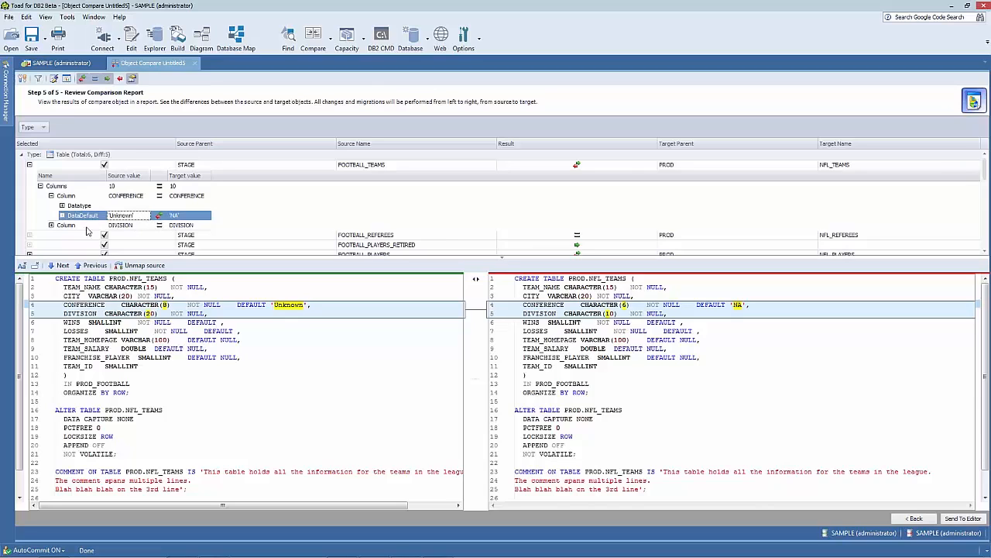
left_click(51, 224)
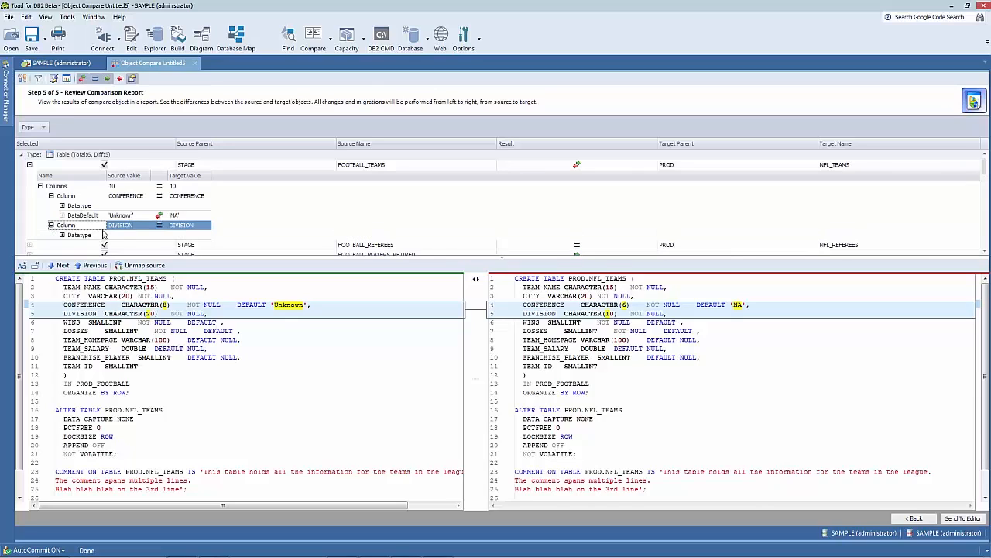
left_click(62, 235)
left_click(134, 247)
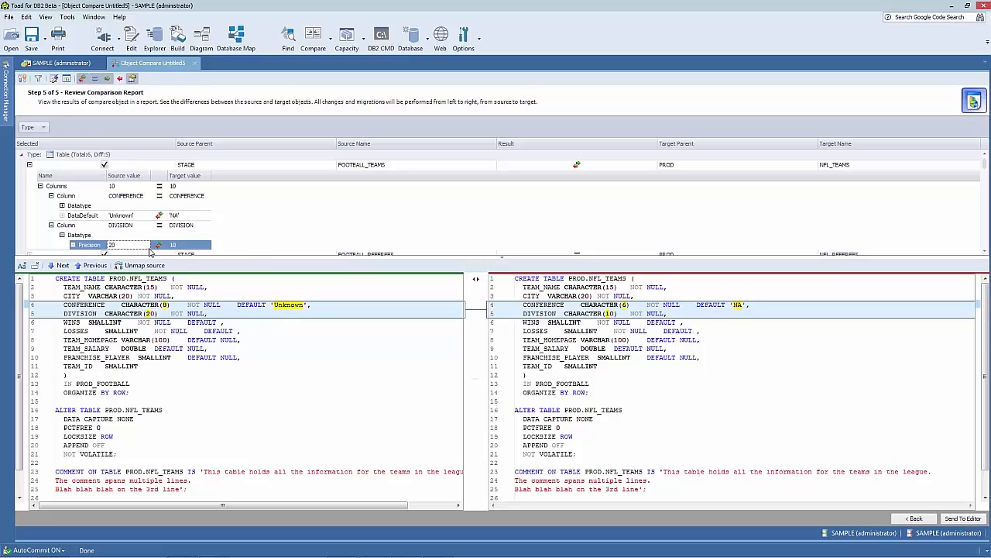
left_click(40, 187)
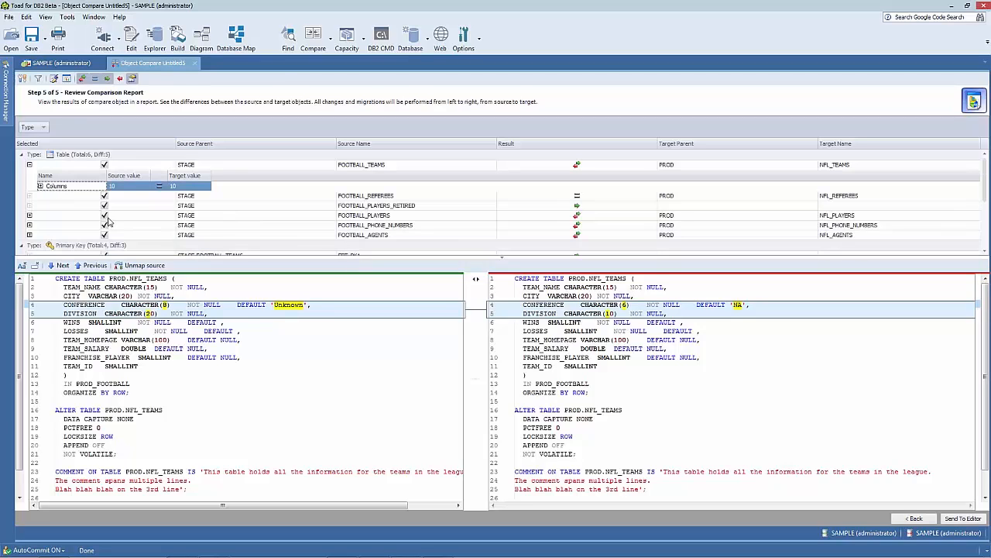
Examine the row compression and column differences of the FOOTBALL_AGENTS table, and collapse its details.
left_click(29, 235)
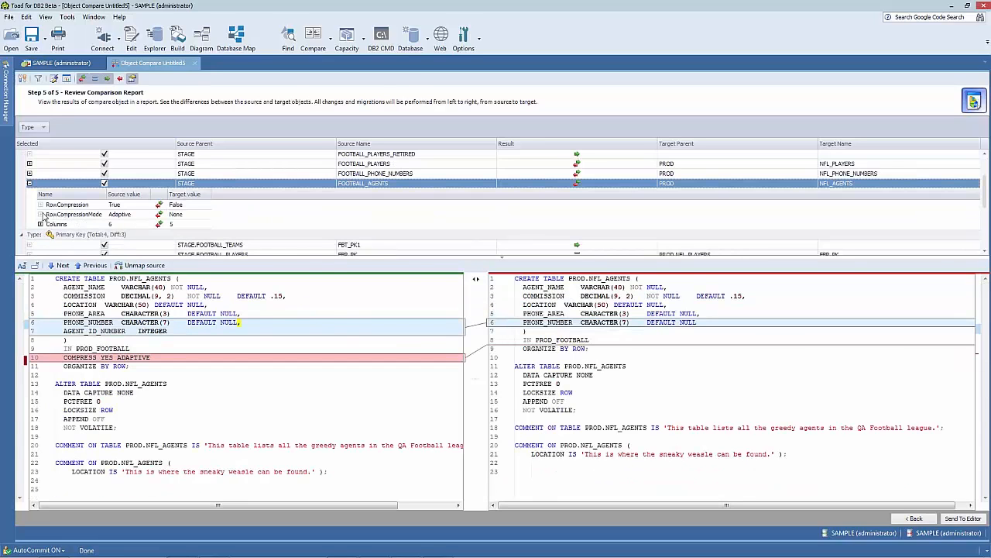
left_click(41, 224)
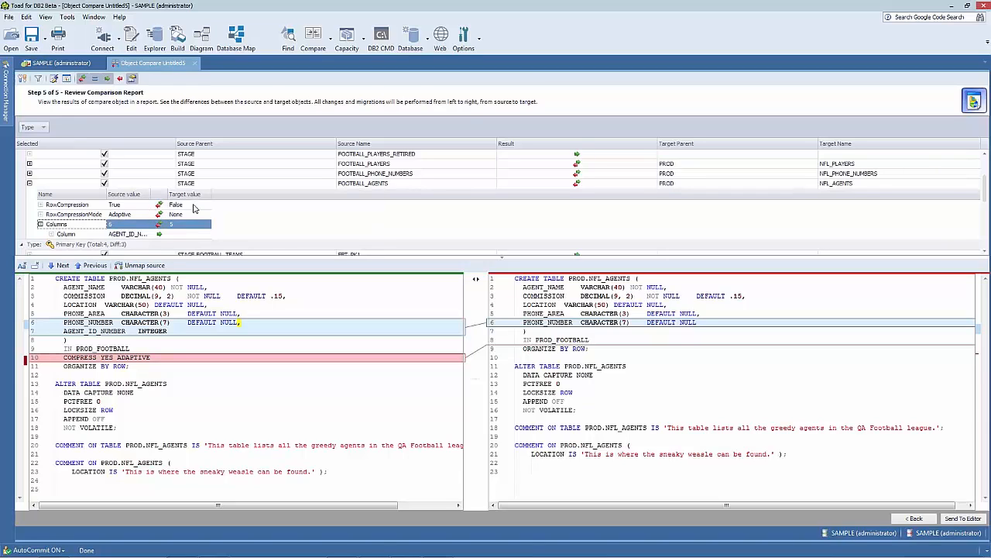
left_click(30, 183)
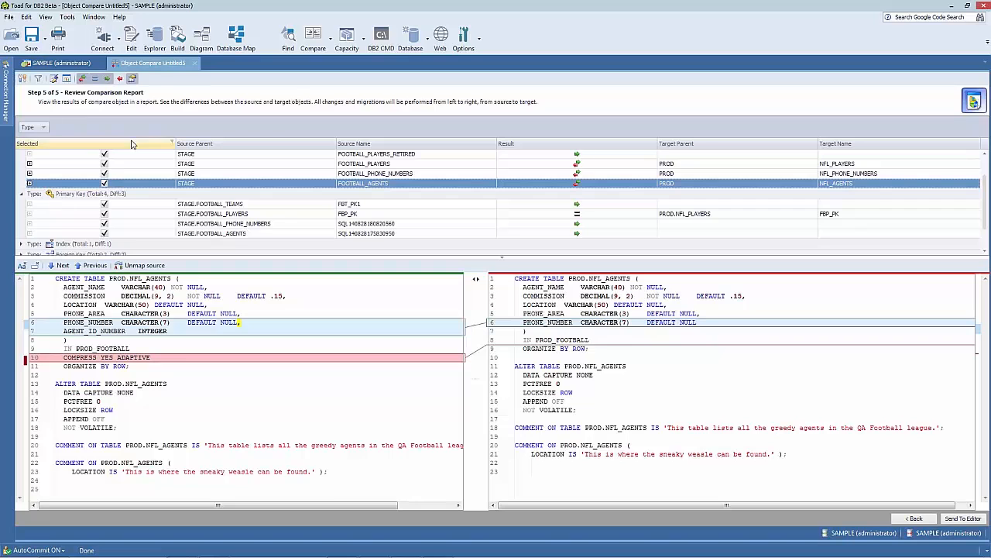
Export the comparison report as migration_from_SAMPLE_to_SAMPLE.pdf, replacing the existing file.
left_click(66, 80)
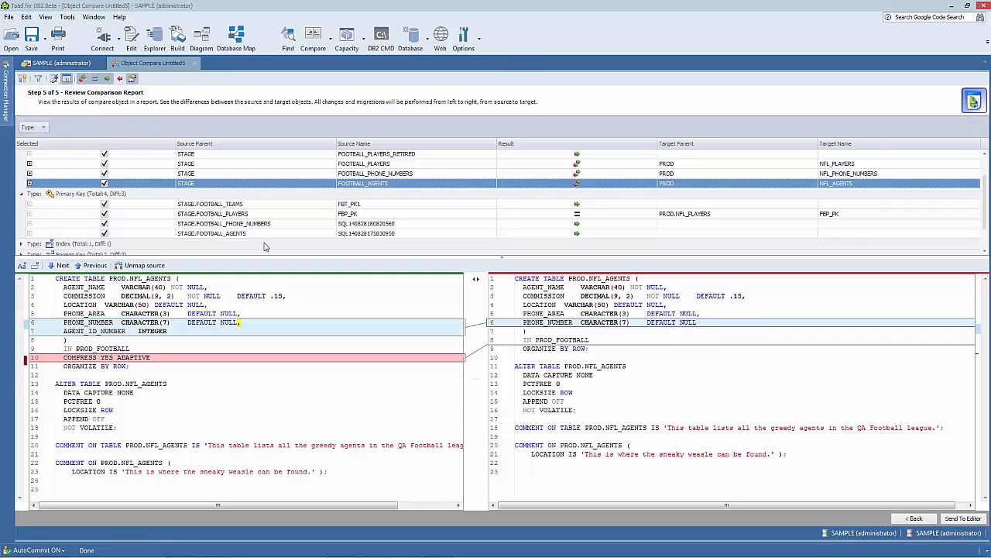
left_click(438, 355)
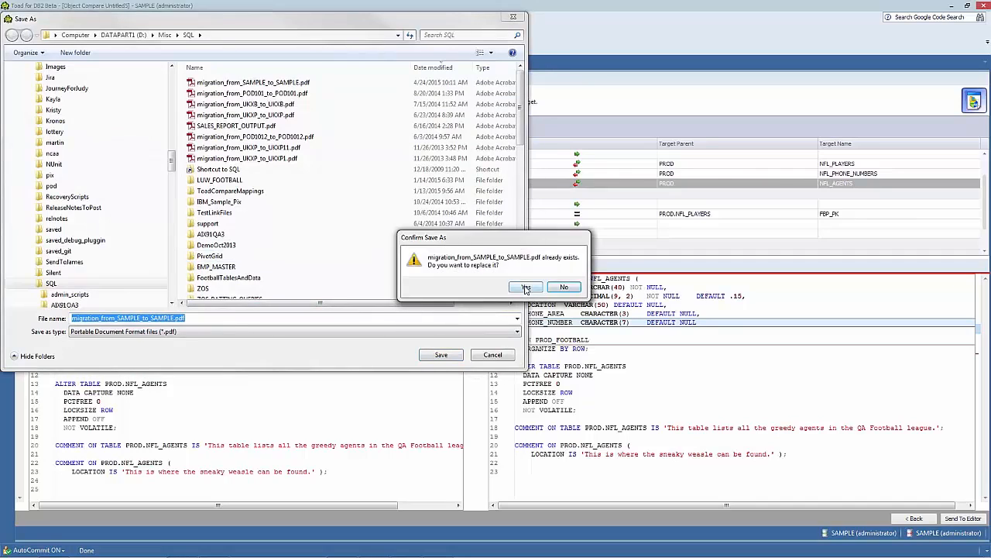
left_click(527, 294)
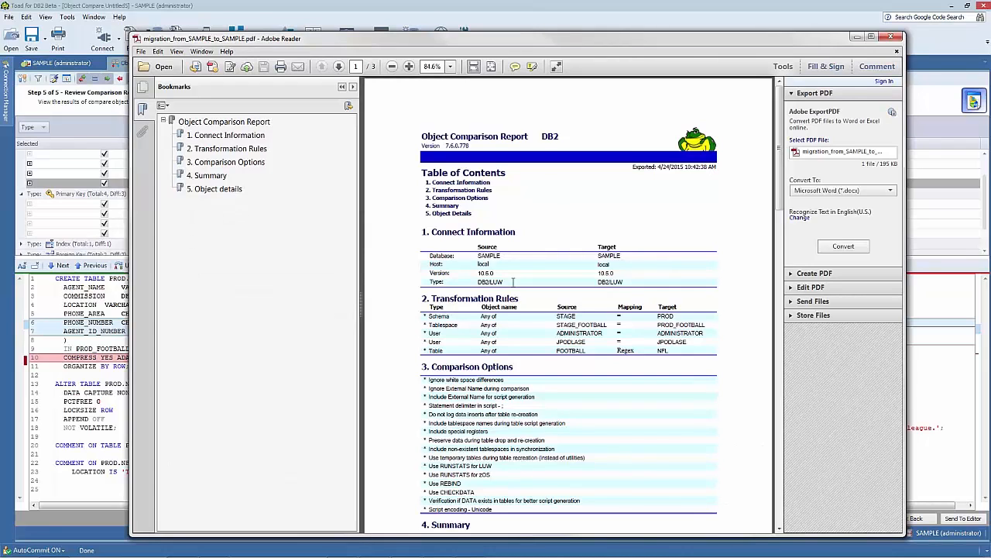
Read through the exported PDF report from the transformation rules to the detailed differences, and close it.
scroll(513, 282, "down", 2)
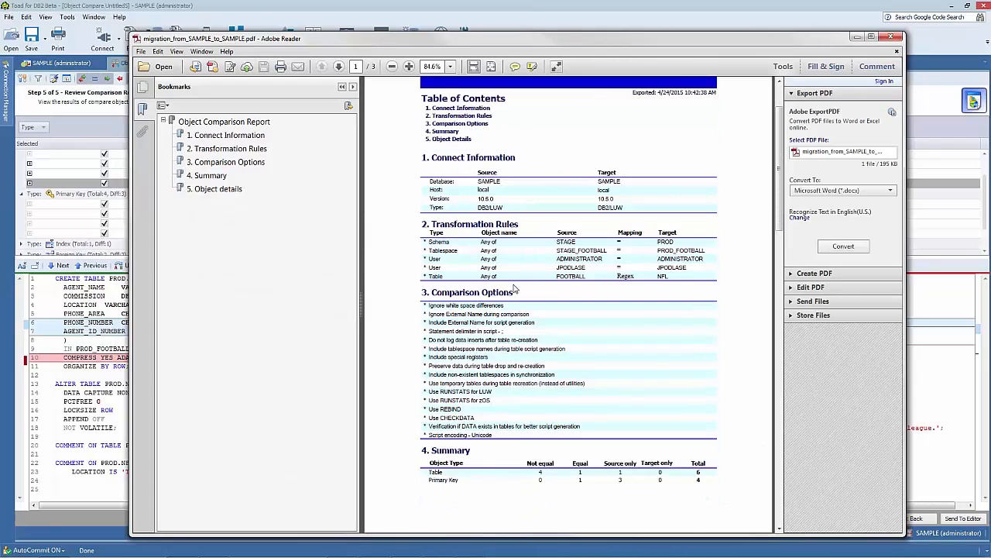
scroll(512, 286, "down", 7)
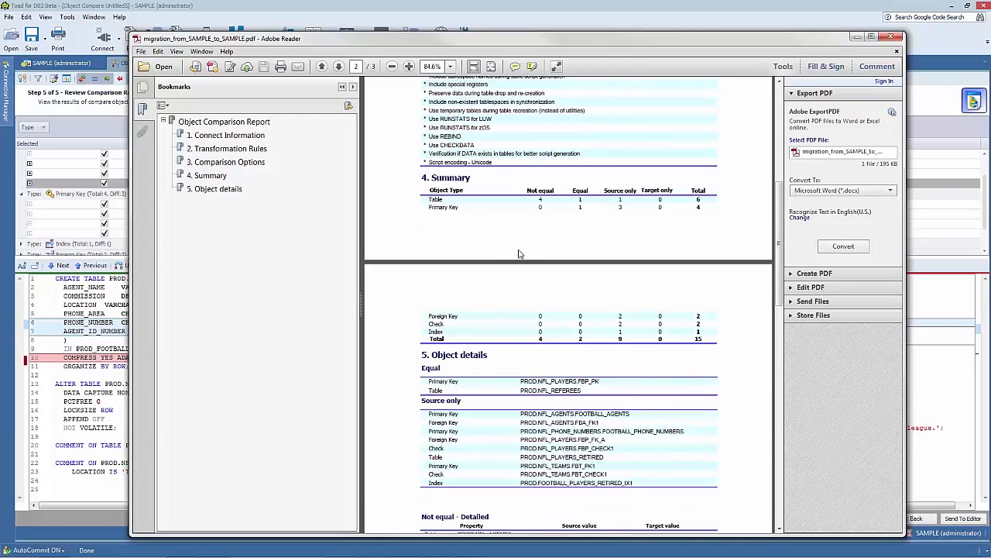
scroll(519, 255, "down", 7)
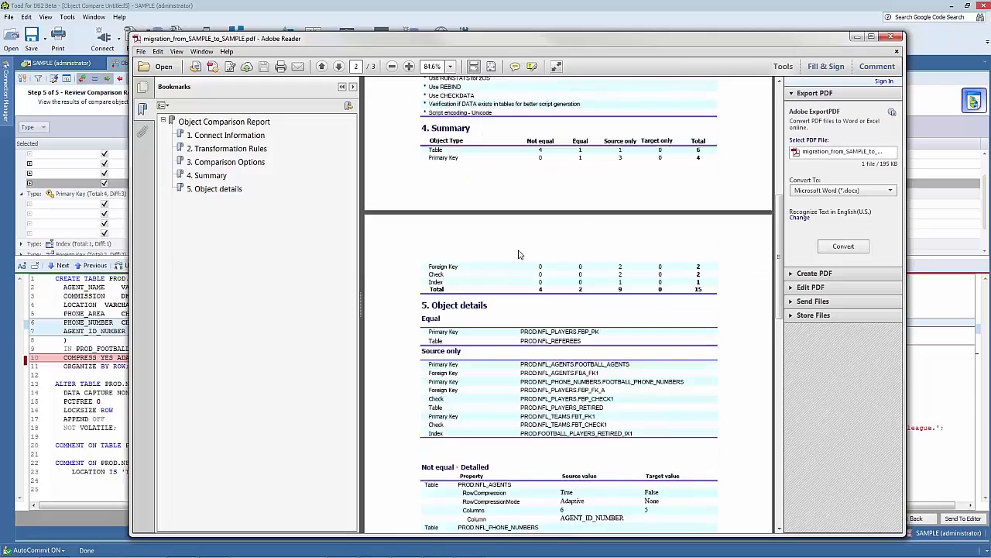
scroll(518, 250, "down", 1)
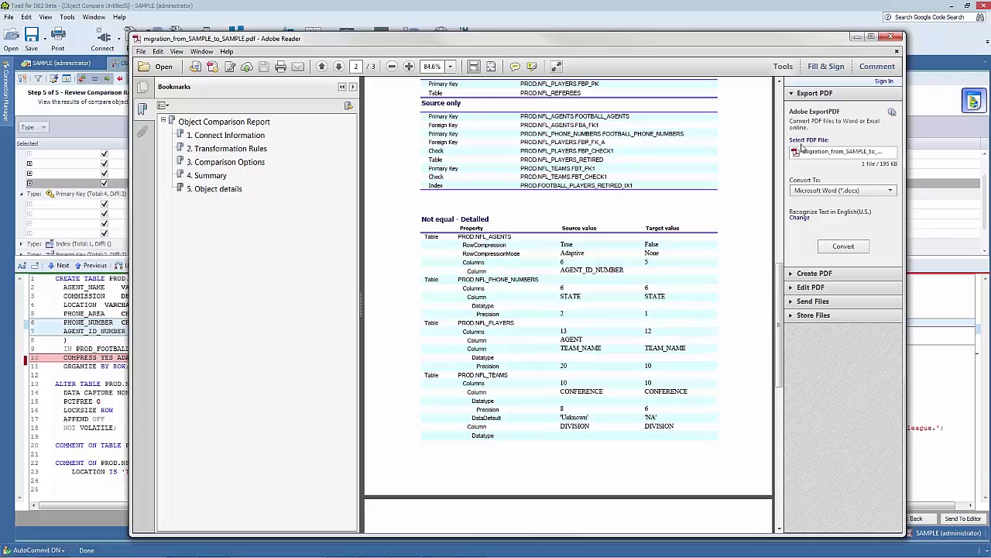
left_click(893, 38)
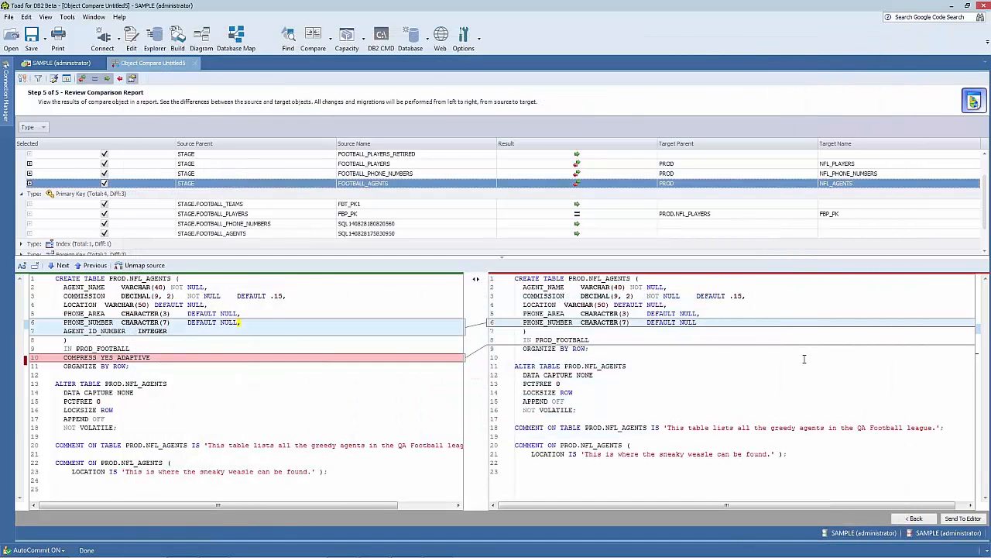
Review the generated synchronization script in the editor, and close the script without saving along with the football comparison.
left_click(966, 520)
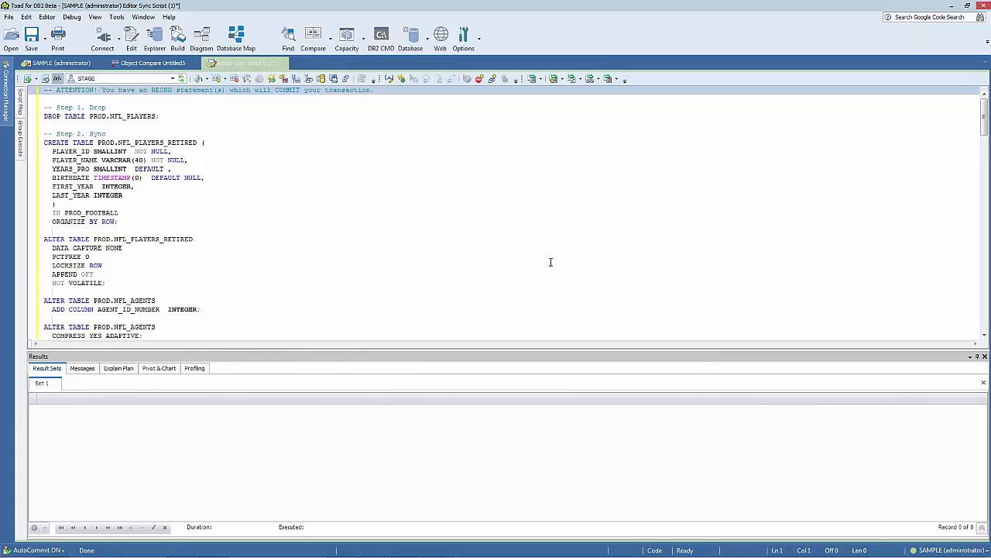
scroll(551, 262, "down", 8)
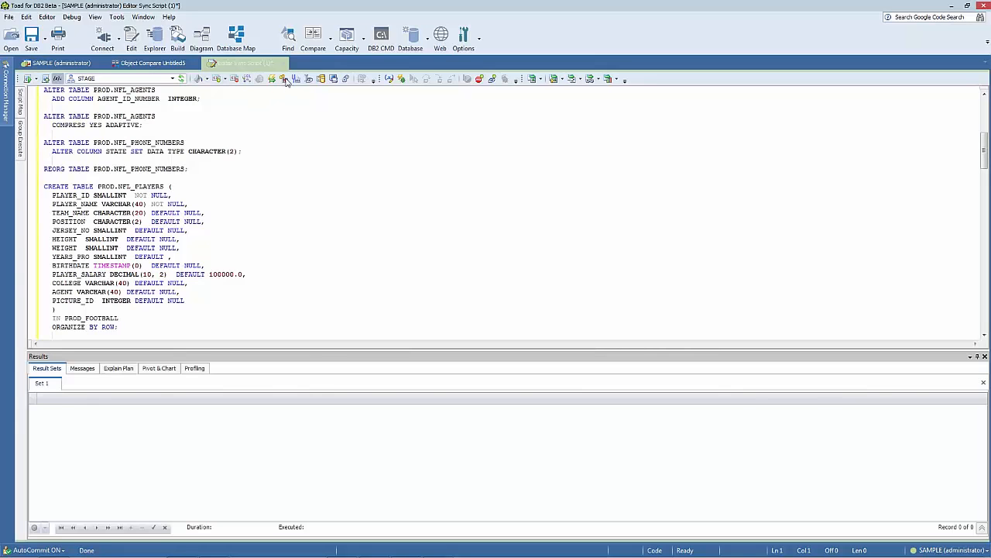
left_click(283, 63)
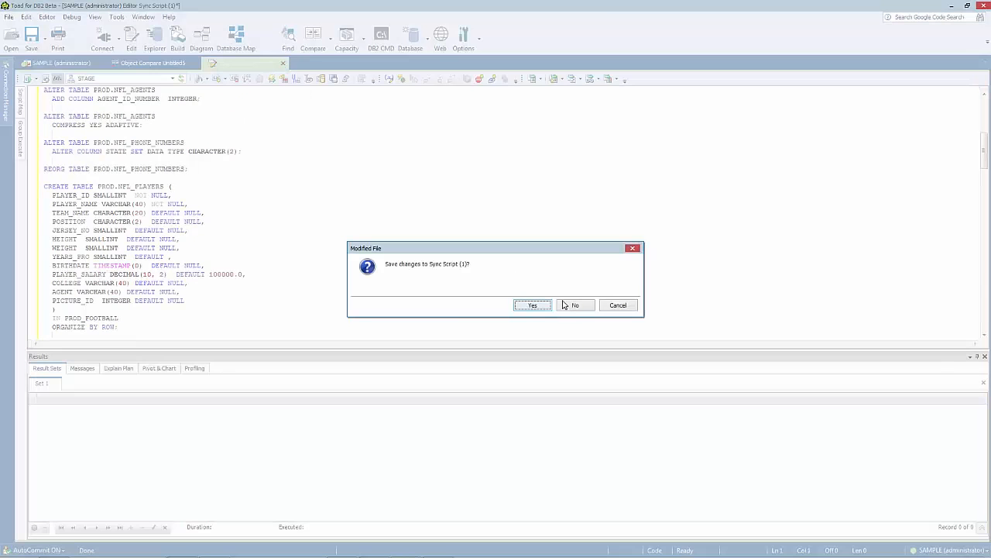
left_click(565, 305)
left_click(198, 63)
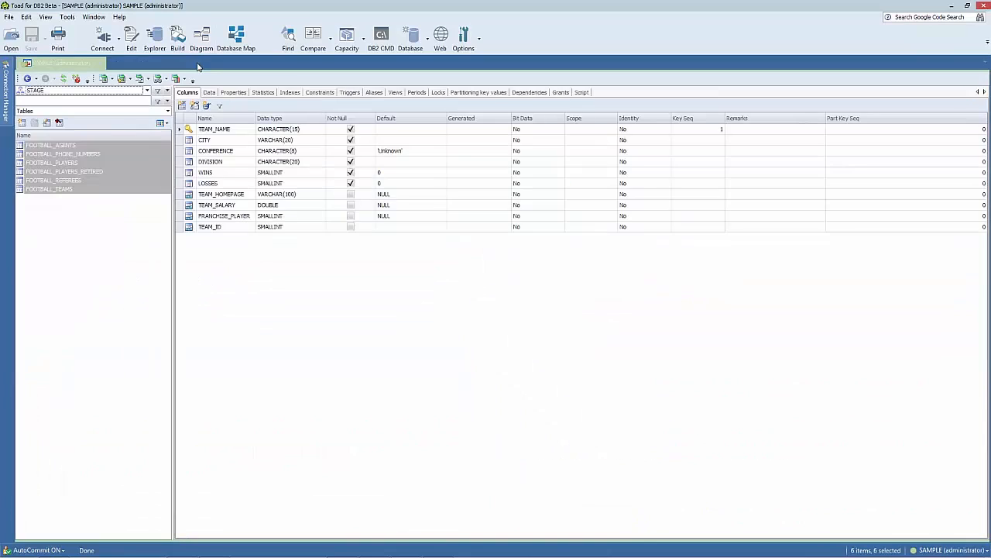
Start a new object comparison with SAMPLE (administrator) as both source and target, and continue to the source object selection.
left_click(140, 145)
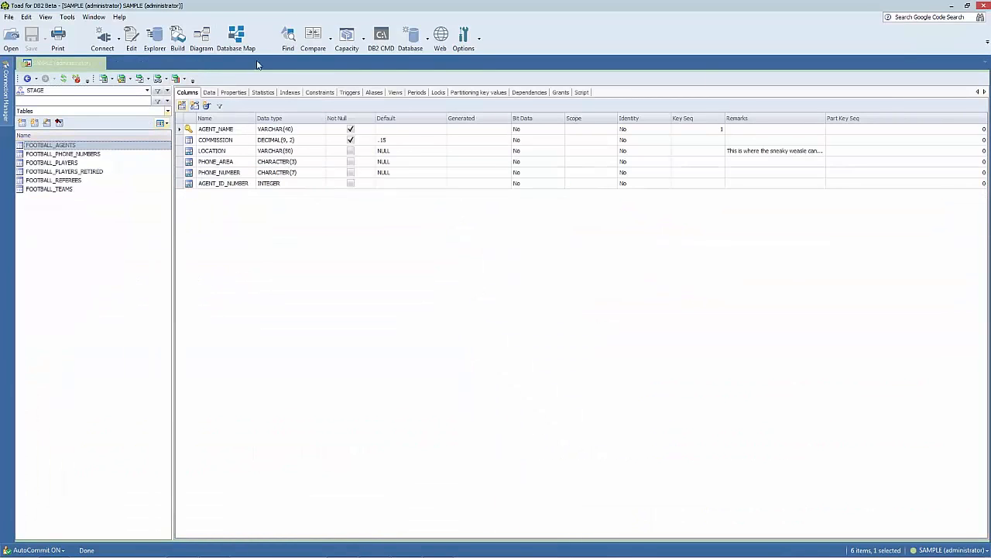
left_click(331, 40)
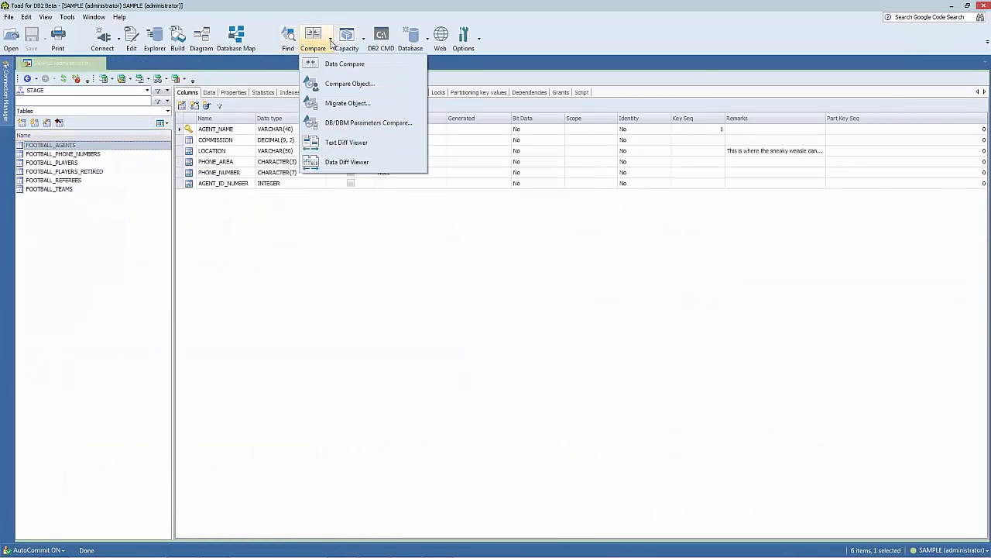
left_click(343, 85)
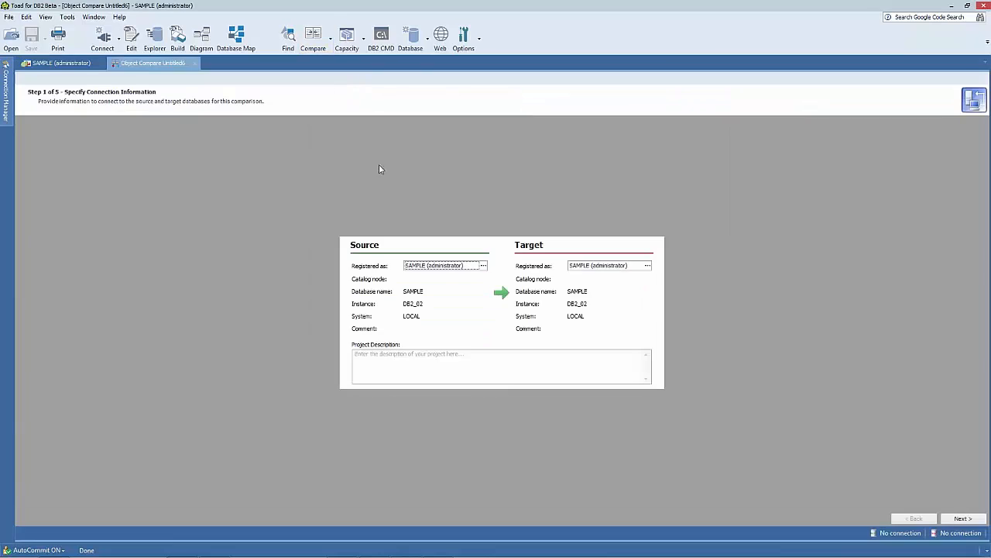
left_click(962, 519)
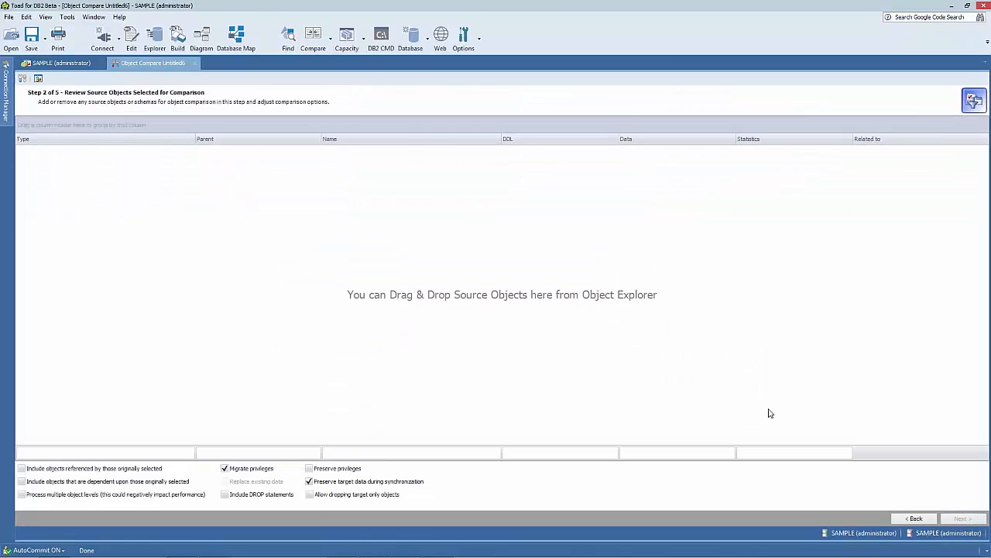
Show the Object Explorer, list the schemas, and add the whole PODS1 schema as source objects for the comparison.
left_click(48, 16)
left_click(59, 41)
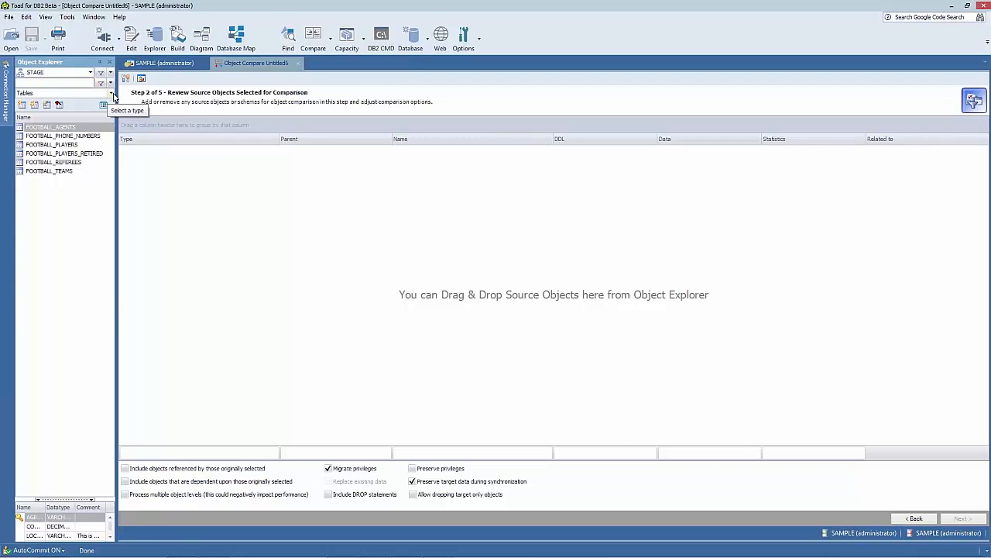
left_click(111, 93)
left_click(48, 236)
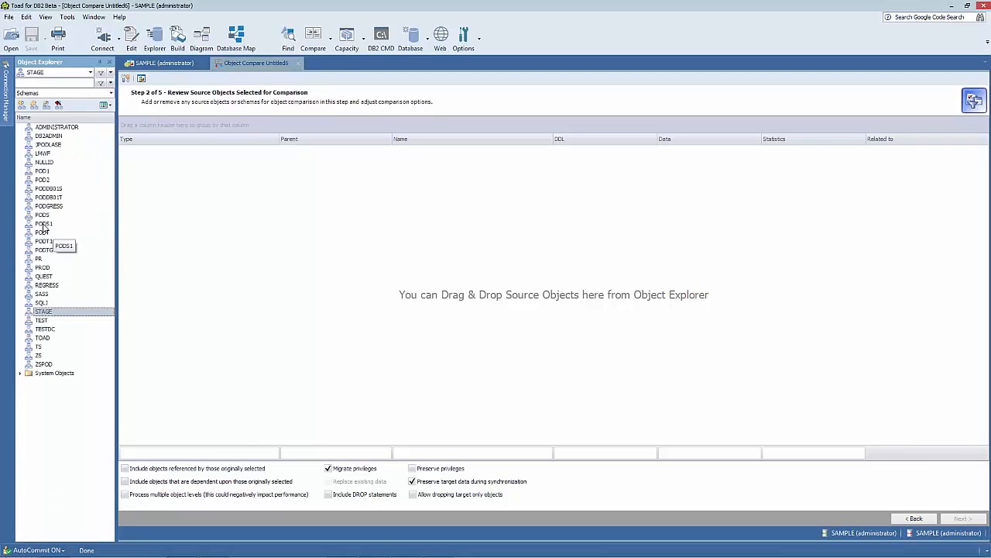
left_click(44, 225)
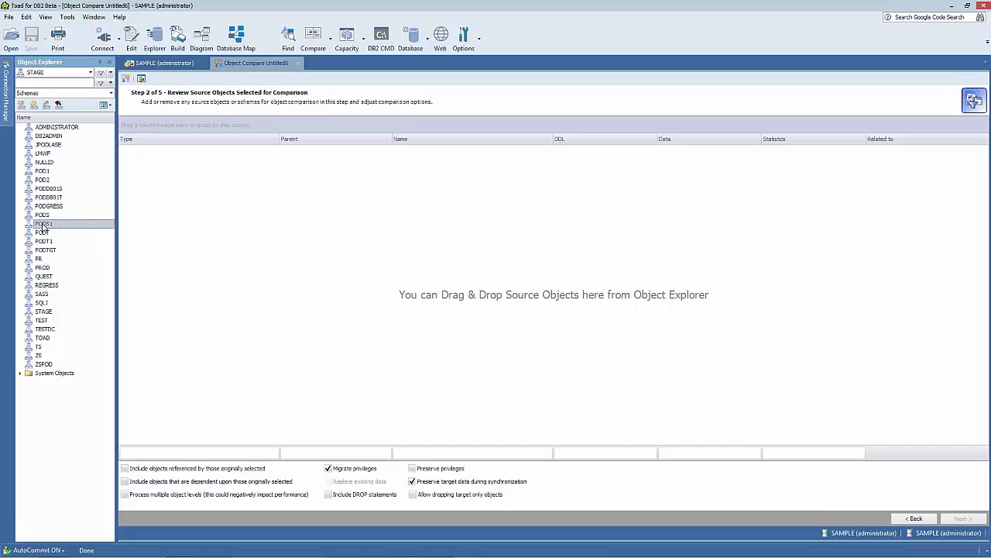
left_click_drag(42, 225, 184, 220)
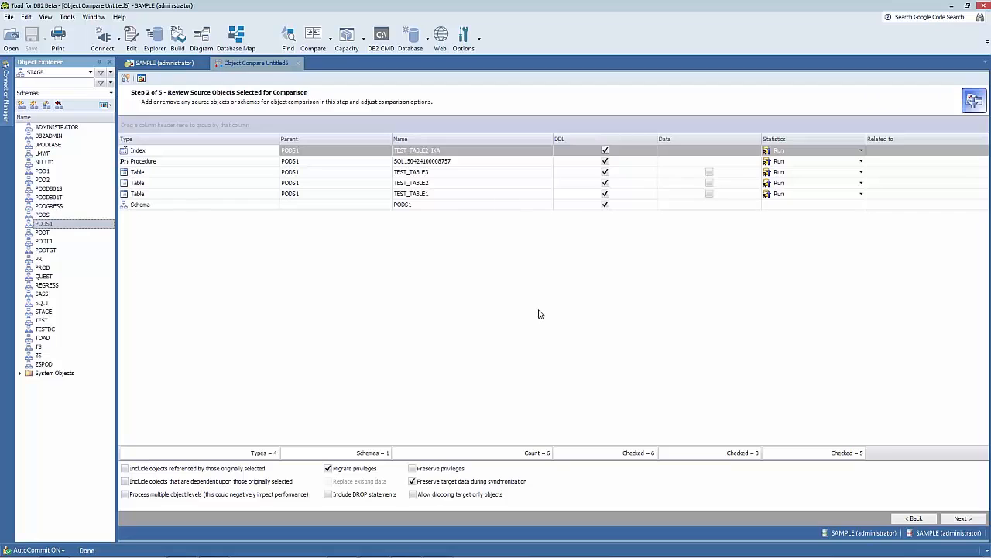
Map the source schema PODS1 to the target schema PODT1 and run the comparison.
left_click(960, 518)
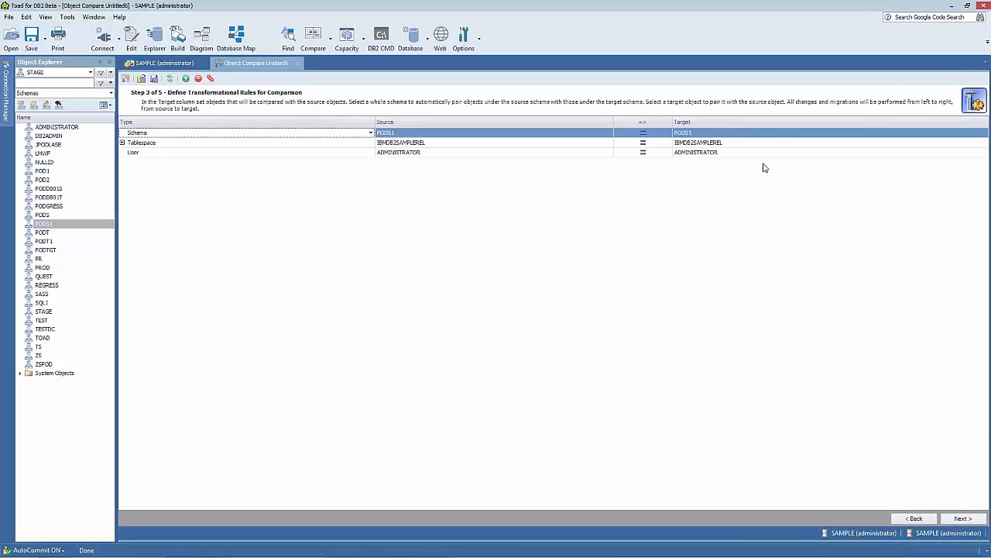
left_click(765, 134)
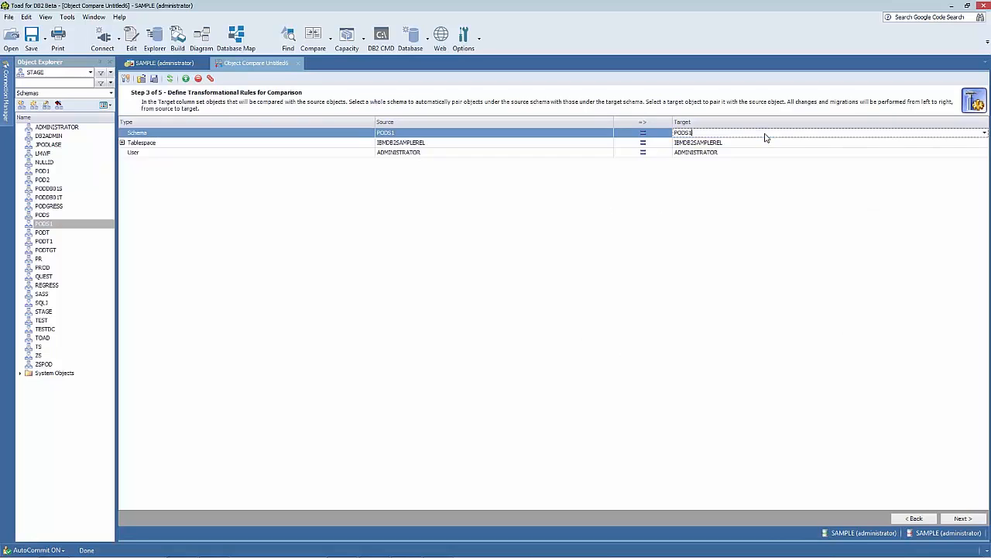
left_click(982, 134)
left_click(982, 188)
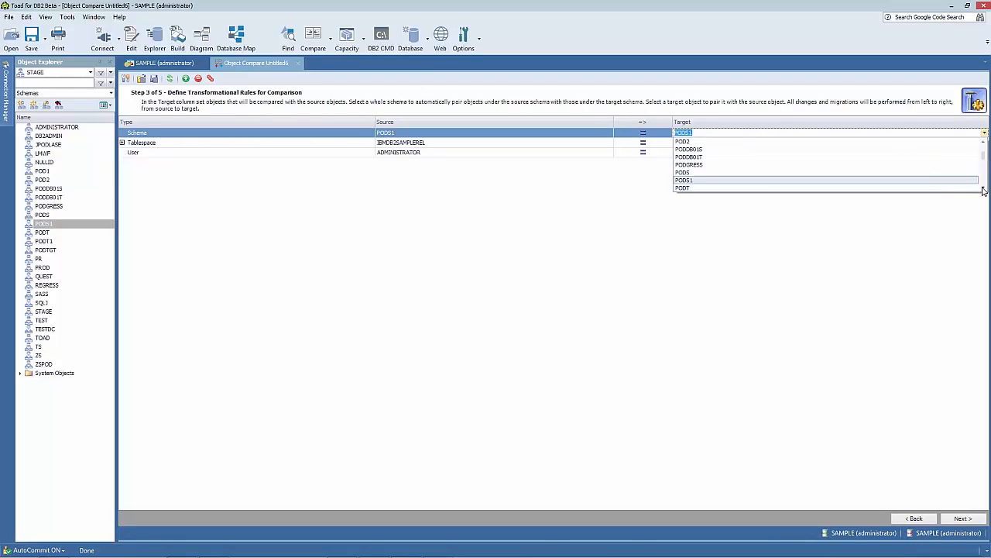
left_click(983, 188)
left_click(983, 188)
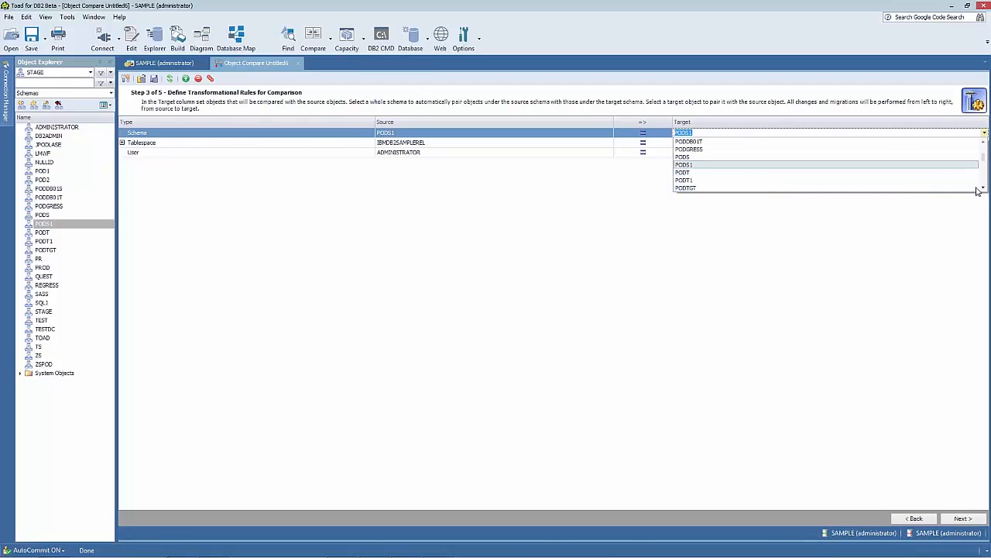
left_click(757, 182)
left_click(952, 517)
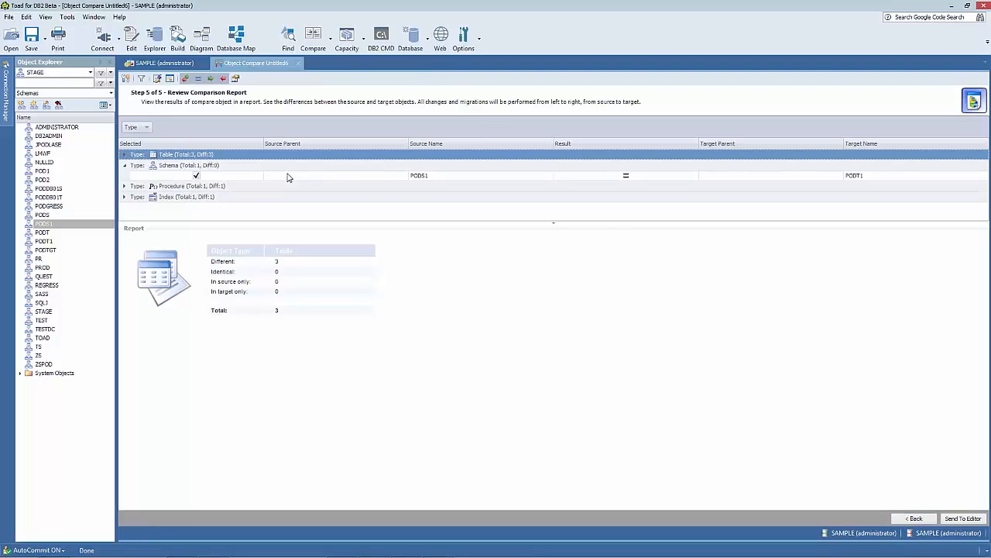
Review the DDL differences of the tables in PODS1 and send the synchronization script to the editor.
left_click(125, 154)
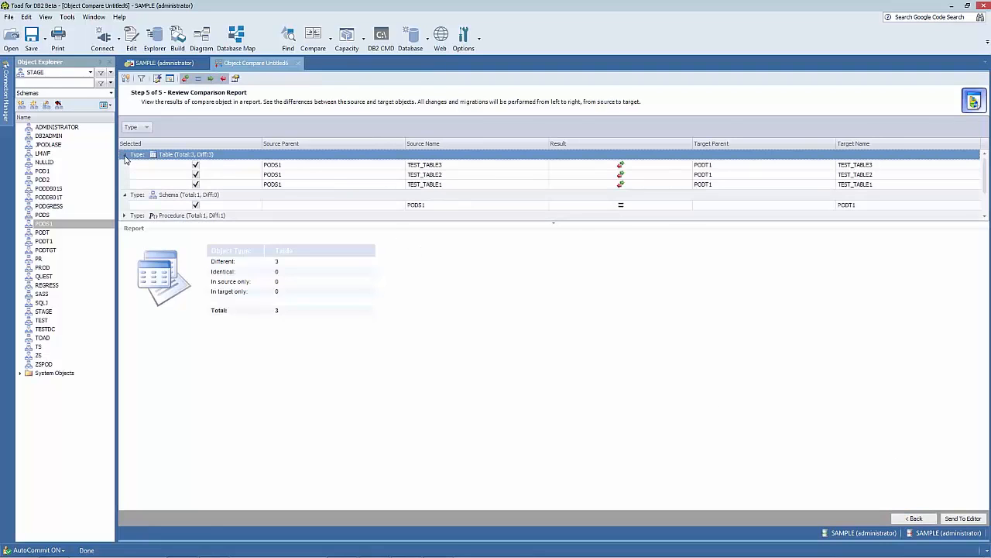
left_click(348, 169)
left_click(348, 175)
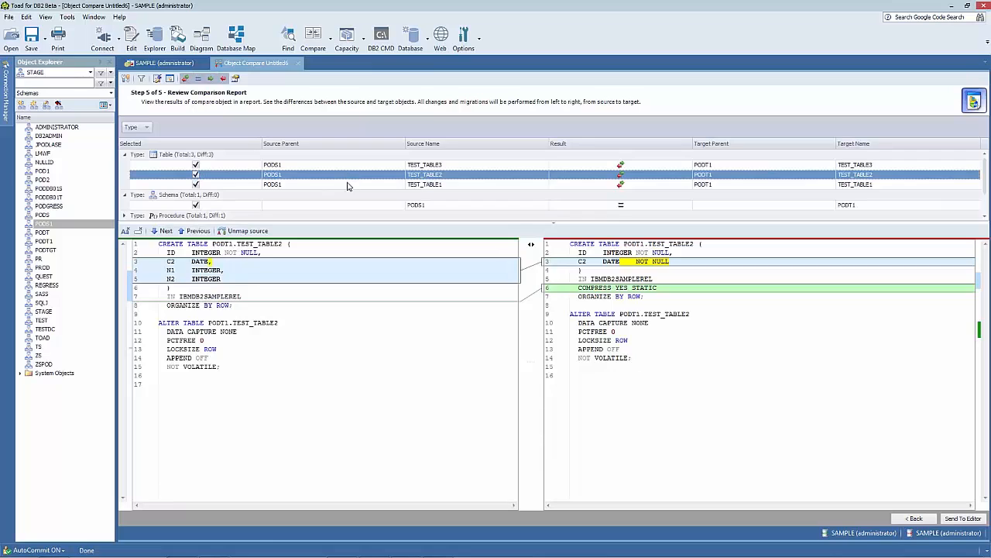
left_click(348, 185)
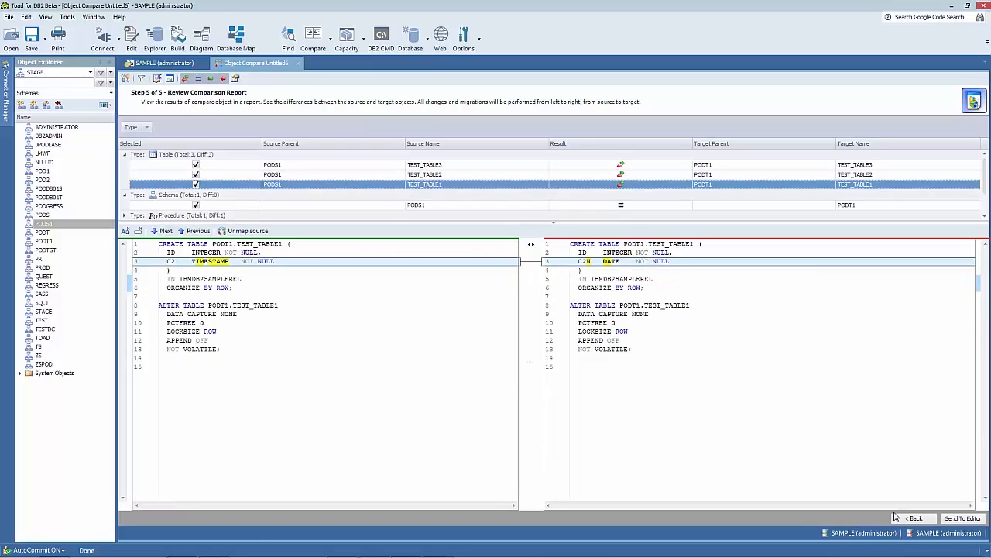
left_click(957, 519)
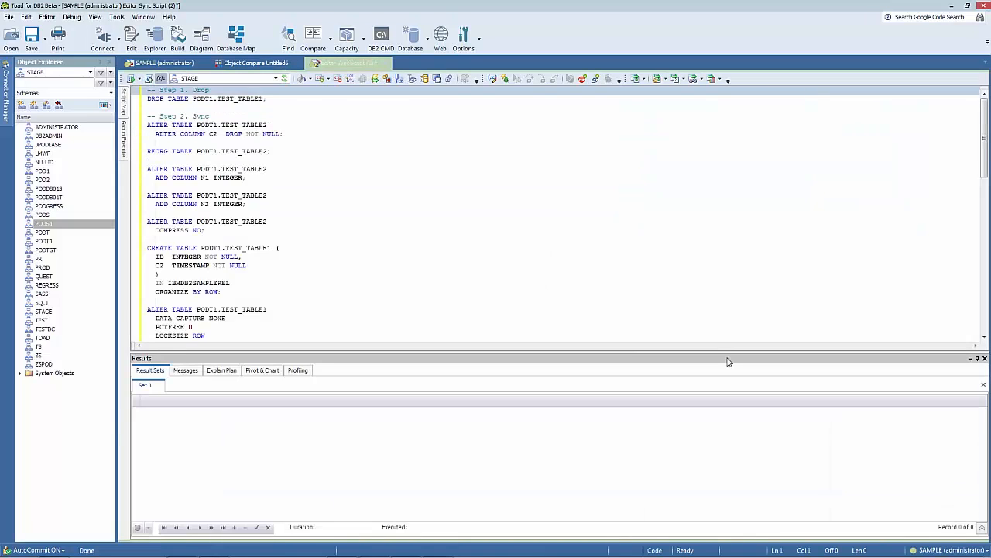